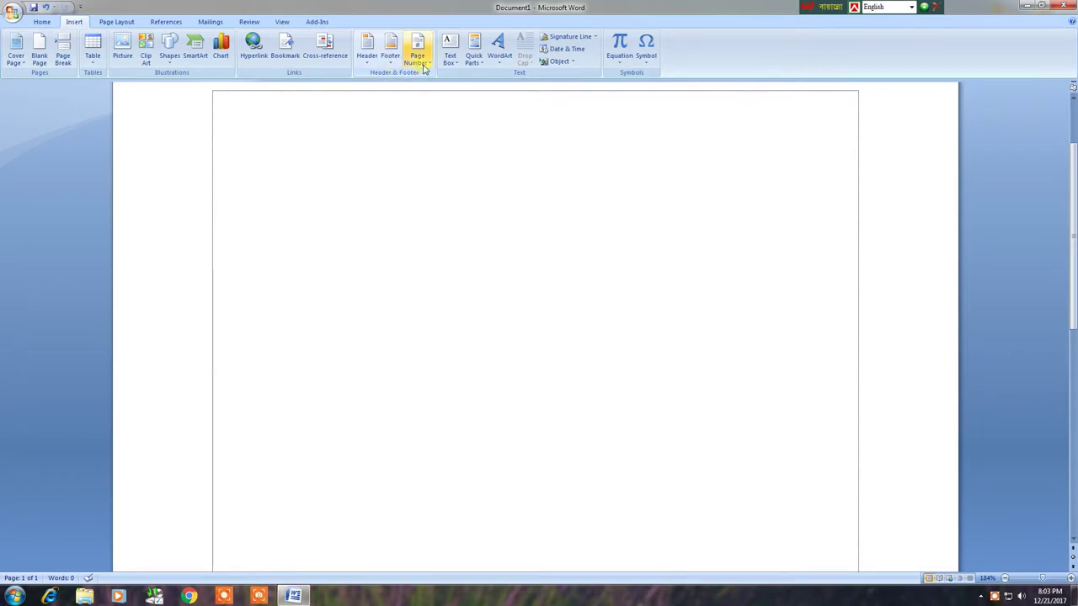
Step: Insert a Blank header on page 1 and type 'Bangladesh' in it
left_click(367, 64)
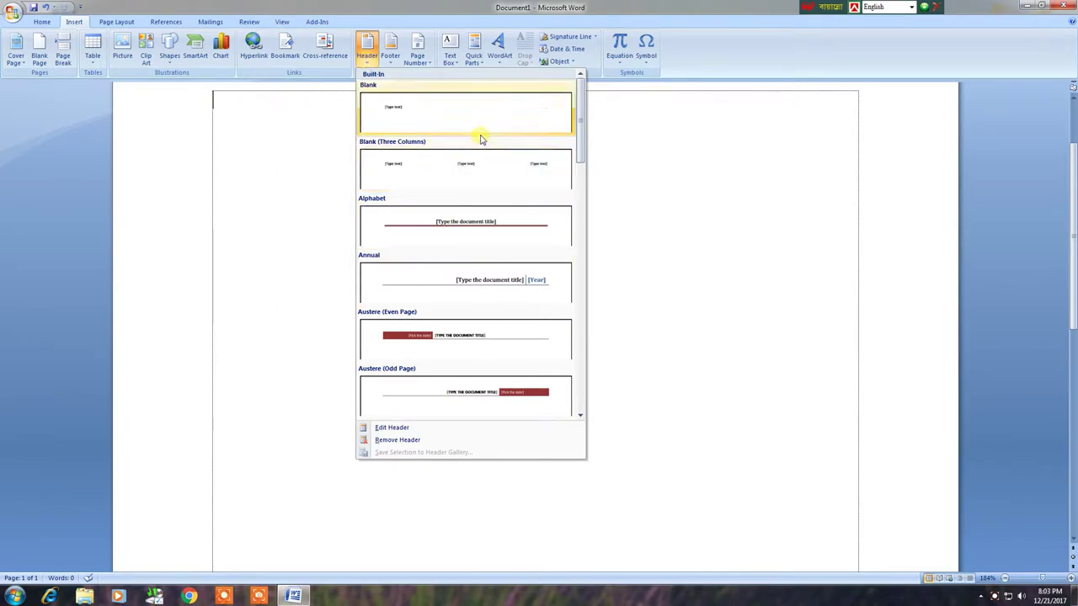
left_click(410, 109)
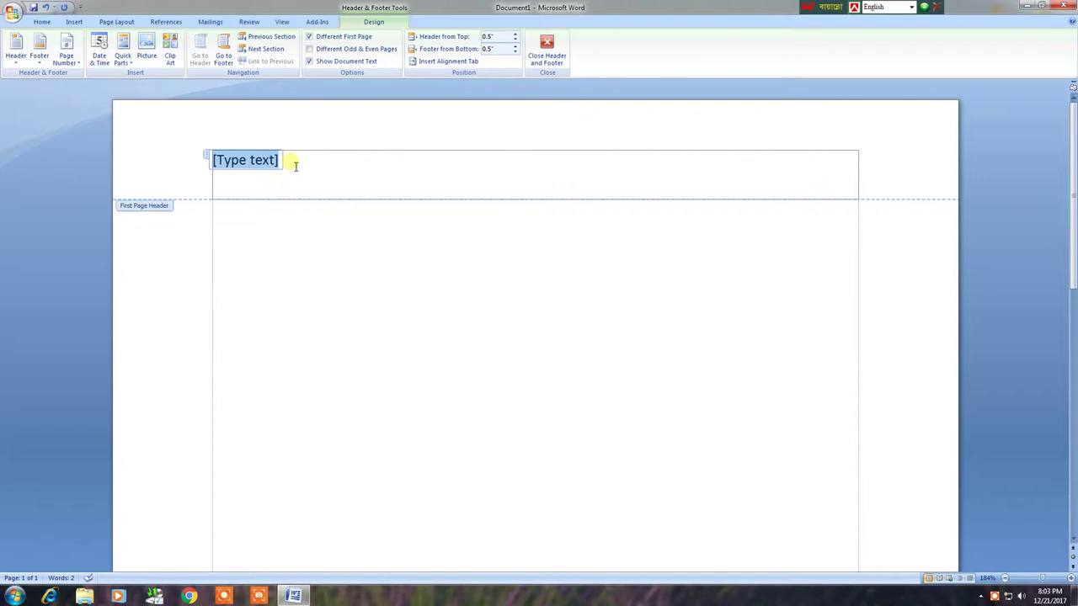
type("Bang")
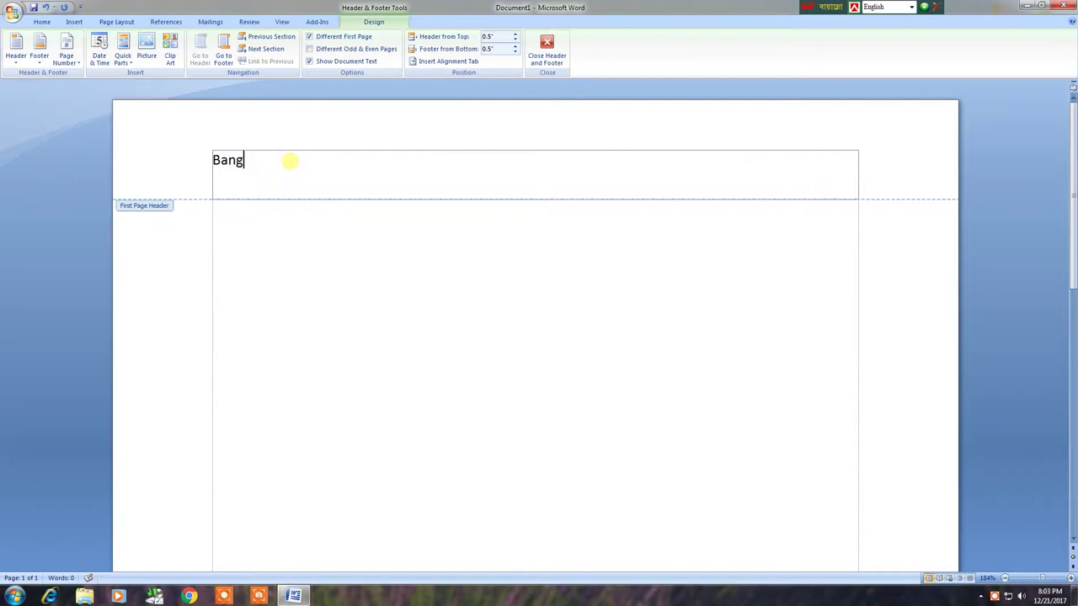
type("ladesh")
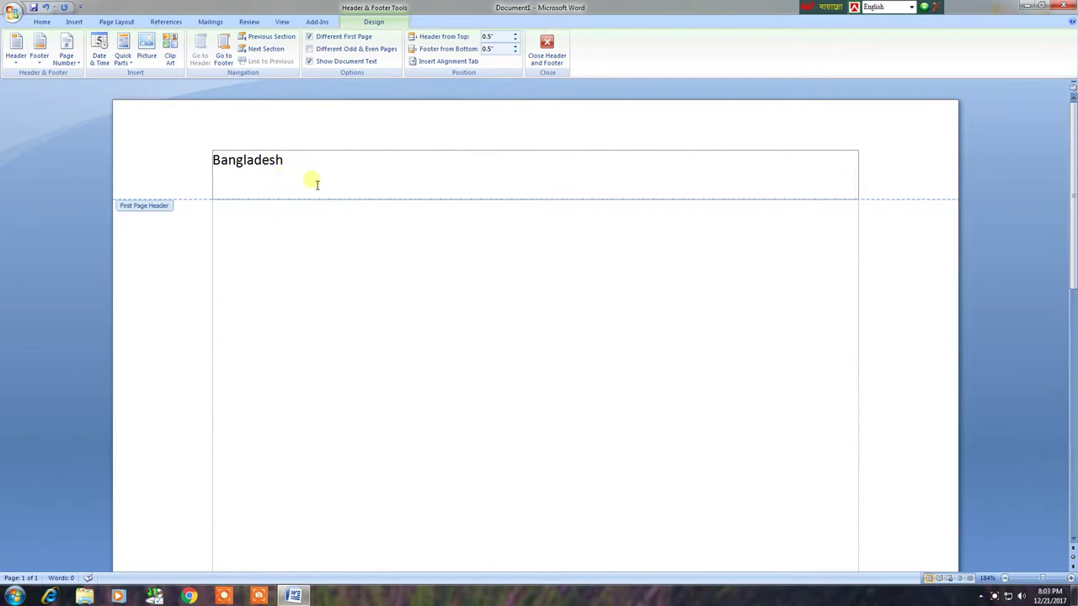
left_click(212, 160)
left_click(41, 22)
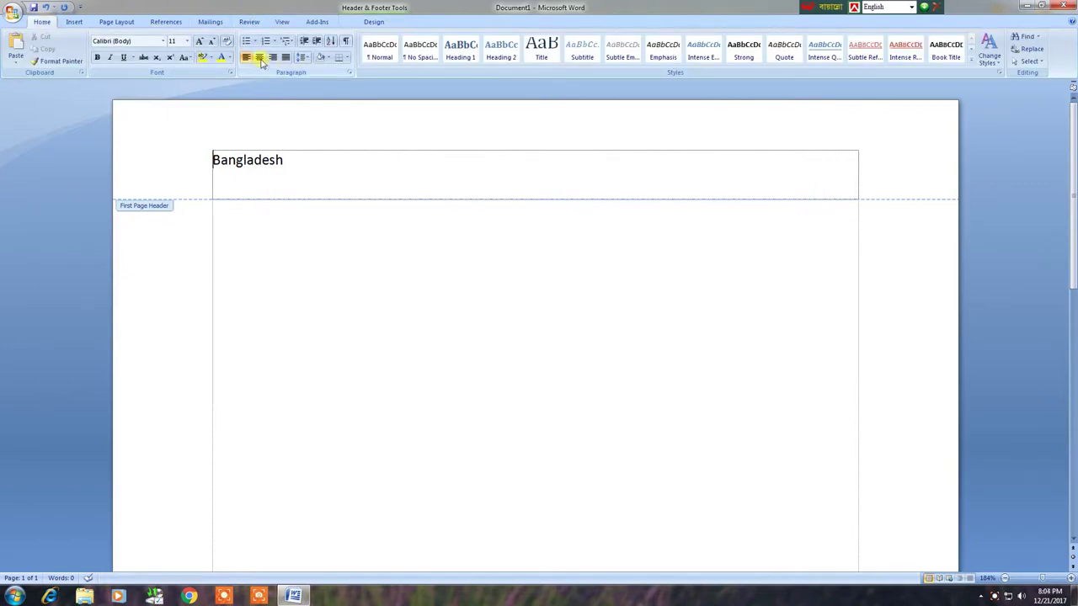
Step: Center-align the word 'Bangladesh' in the first-page header
left_click(259, 57)
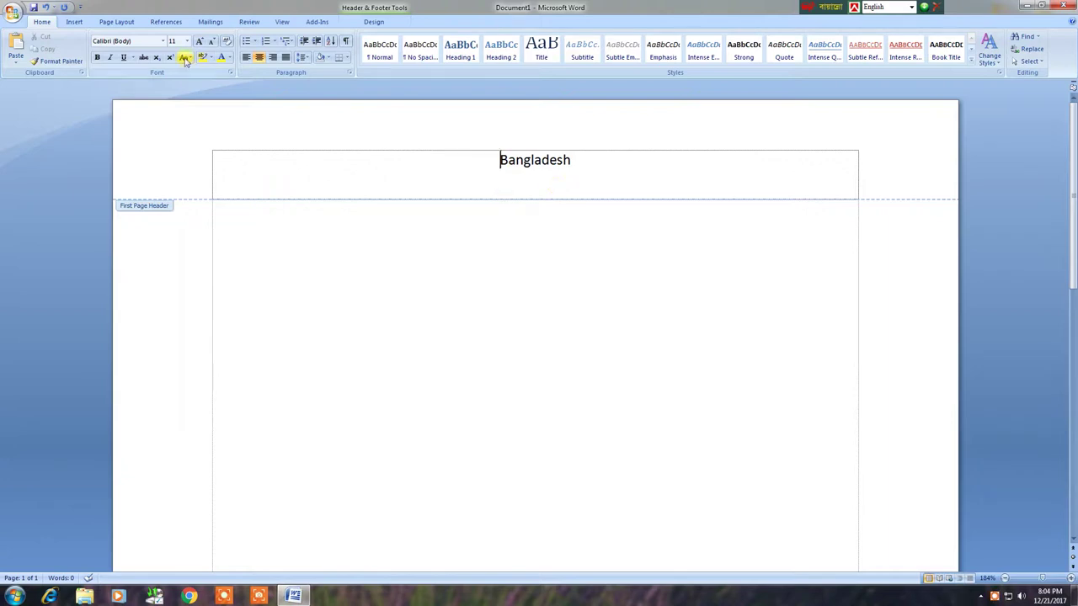
left_click(74, 21)
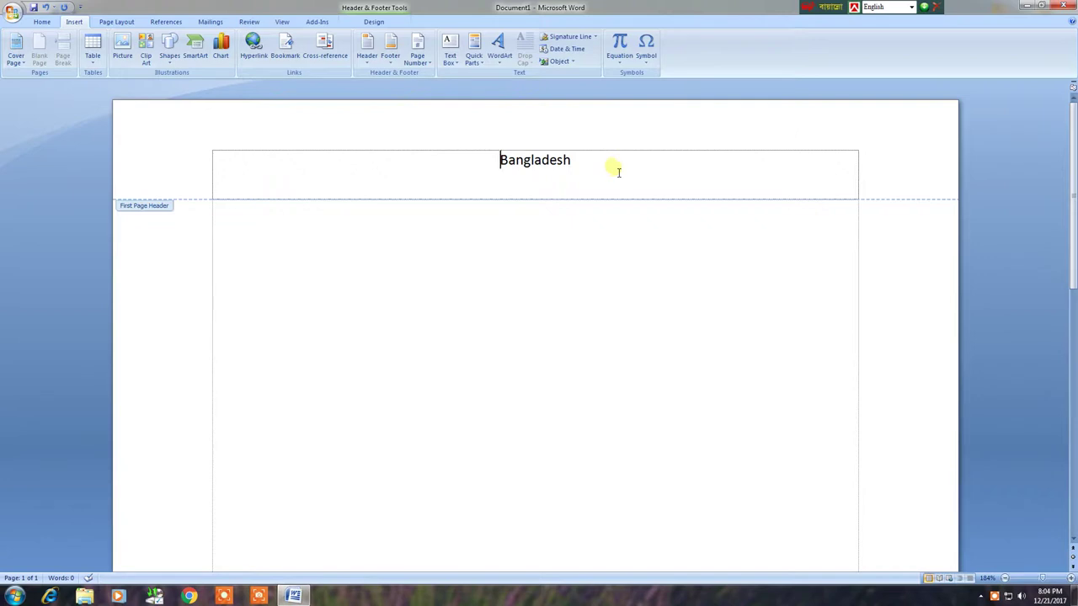
Step: Reduce the Header from Top distance to 0.2 inch
left_click(544, 161)
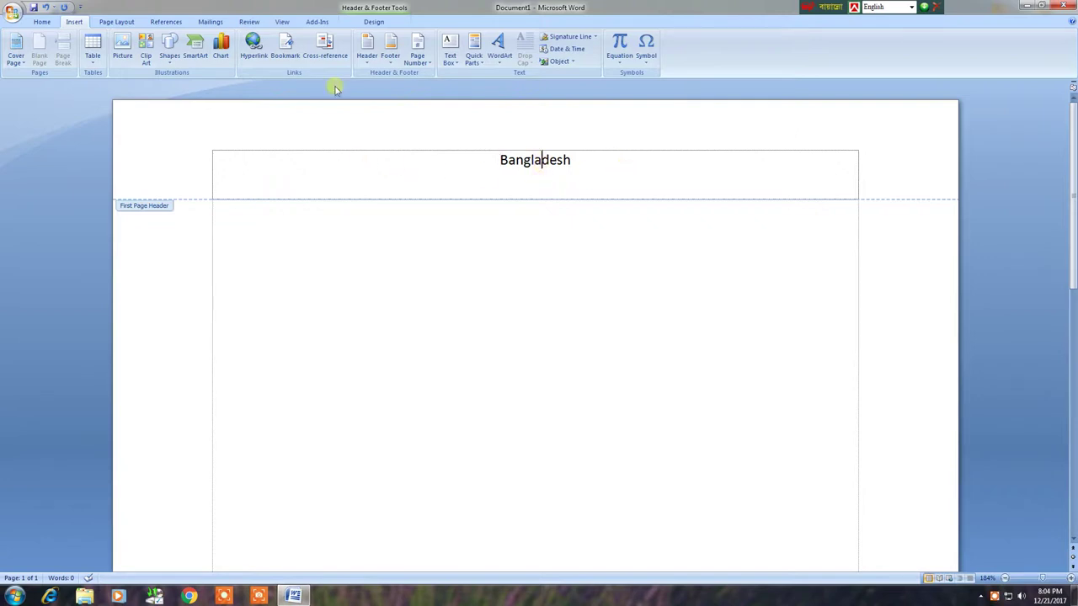
left_click(373, 22)
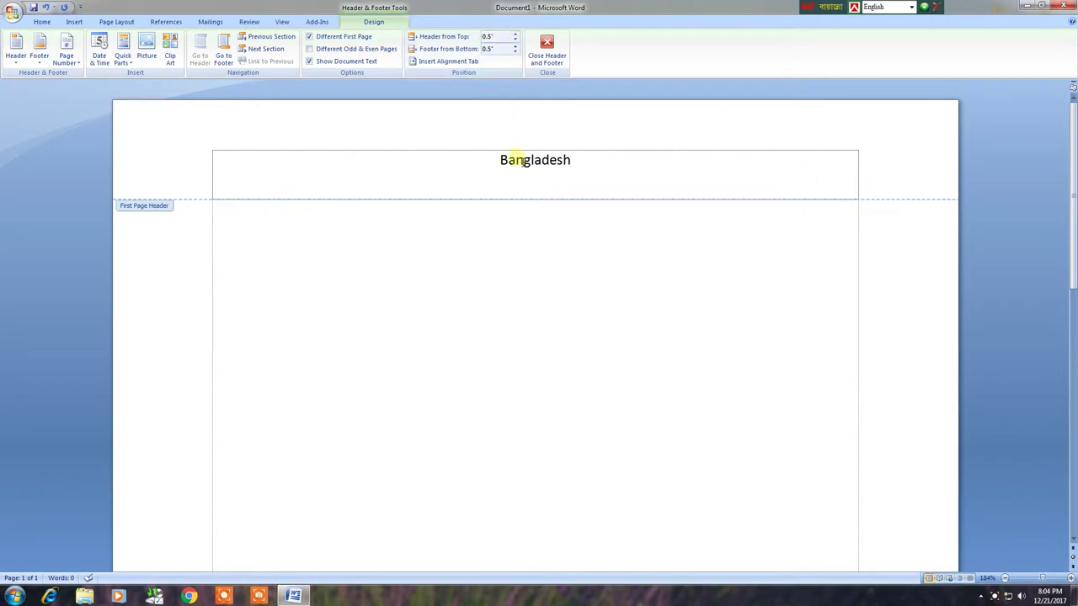
left_click(515, 40)
left_click(515, 40)
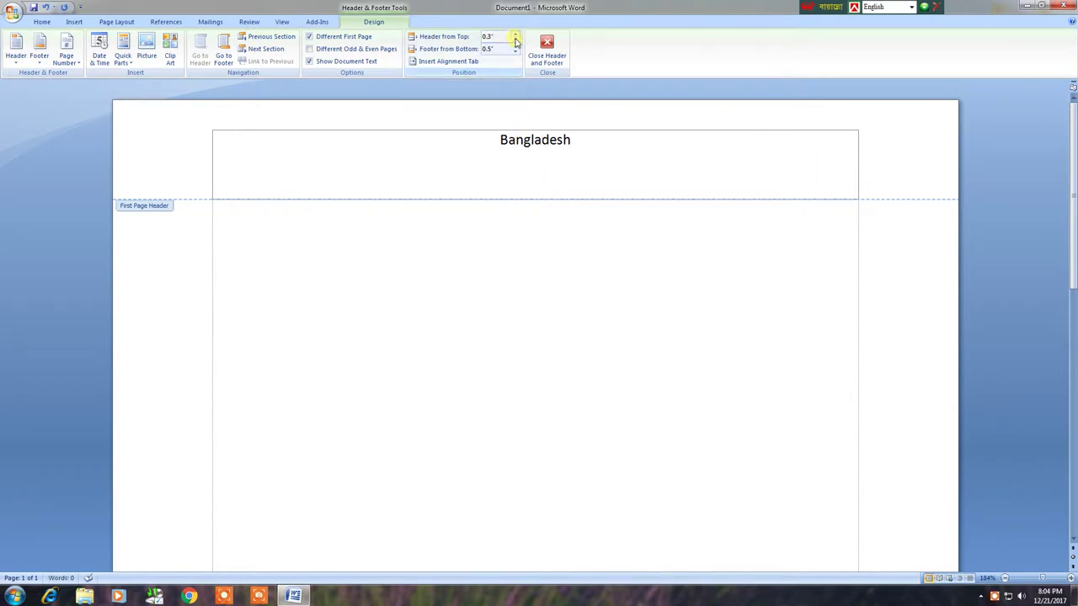
left_click(515, 40)
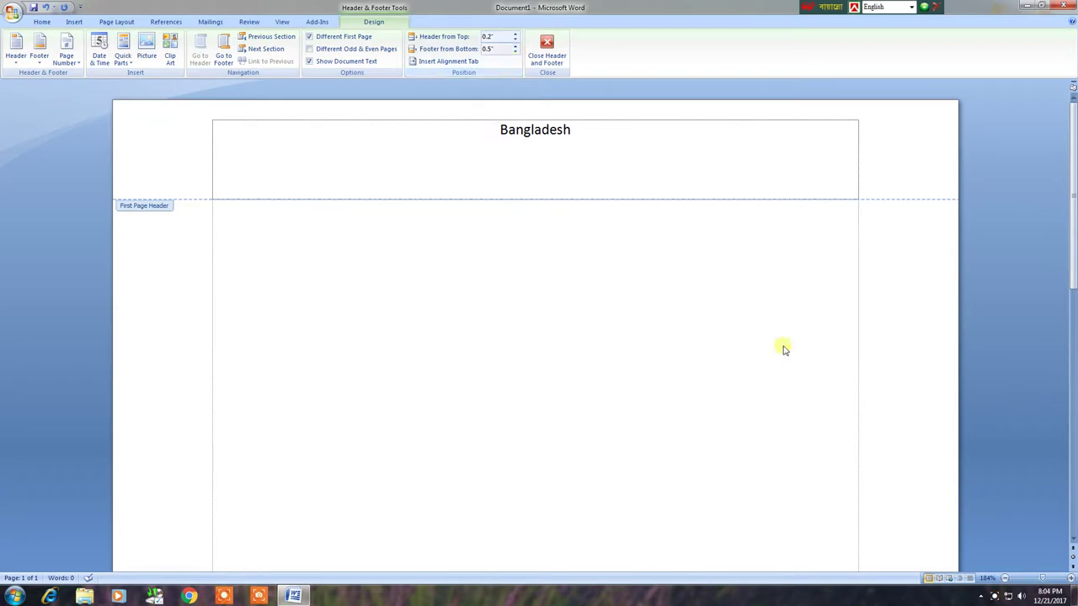
Step: Reduce Footer from Bottom to 0.2 inch and place the caret in the first-page footer
scroll(783, 349, "down", 6)
scroll(871, 322, "down", 7)
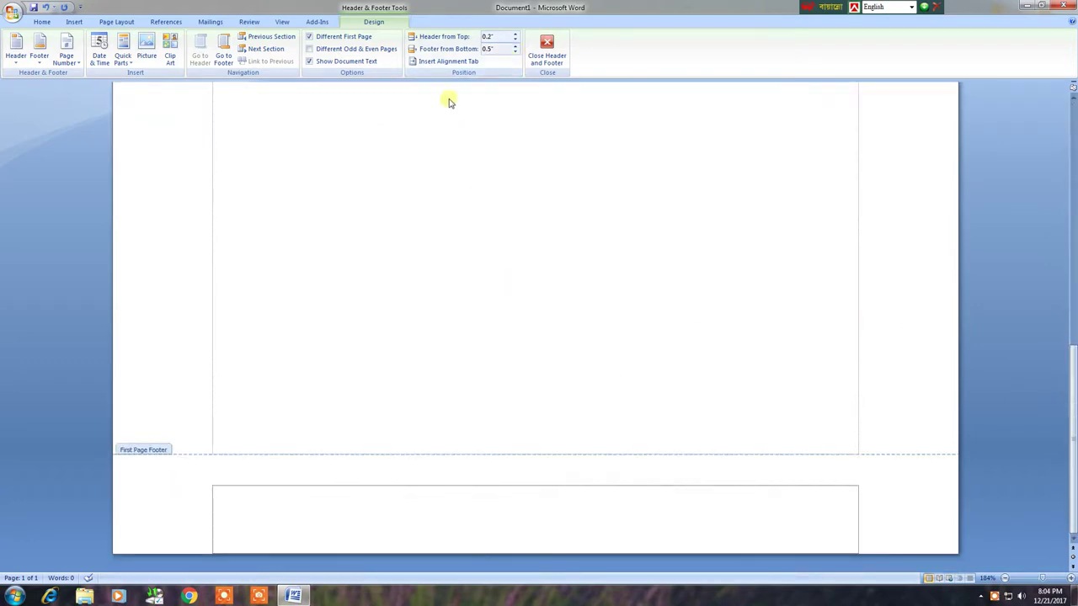
left_click(514, 51)
left_click(514, 52)
left_click(514, 52)
scroll(495, 414, "down", 7)
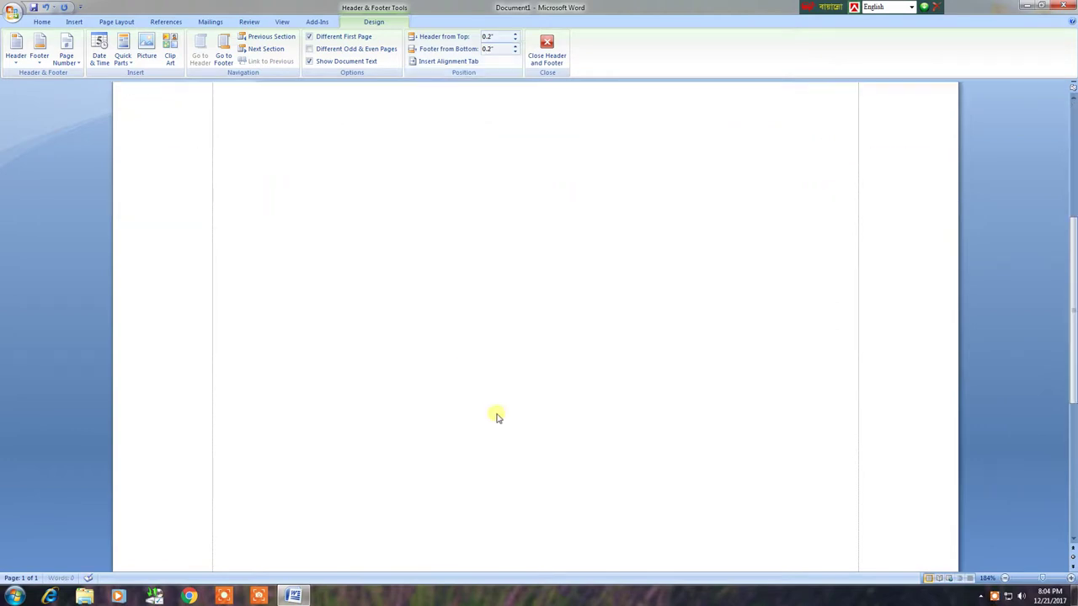
scroll(495, 414, "down", 6)
scroll(579, 565, "down", 1)
left_click(722, 529)
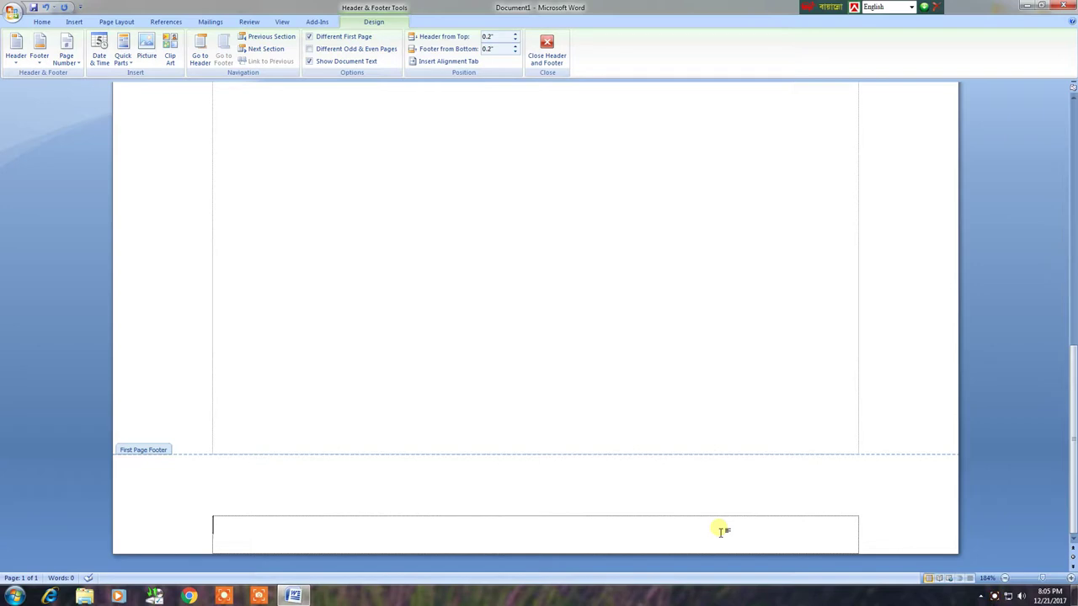
Step: Type 'Gazipur Press Club' in the footer, then return to the document body
type("Gazpp")
key("BackSpace")
type("ipur")
type(" Press Club")
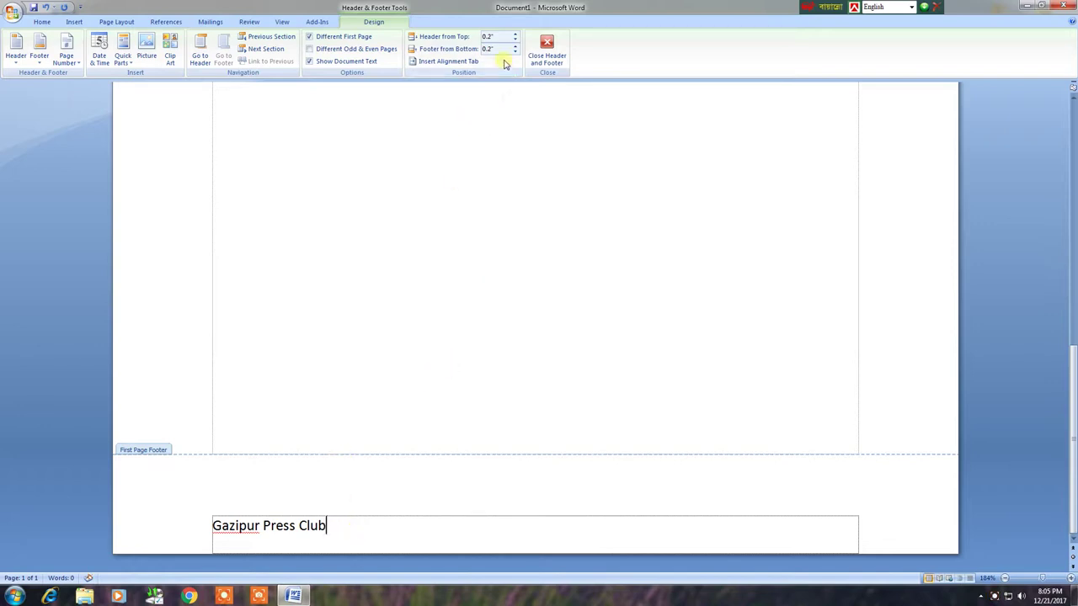
left_click(74, 23)
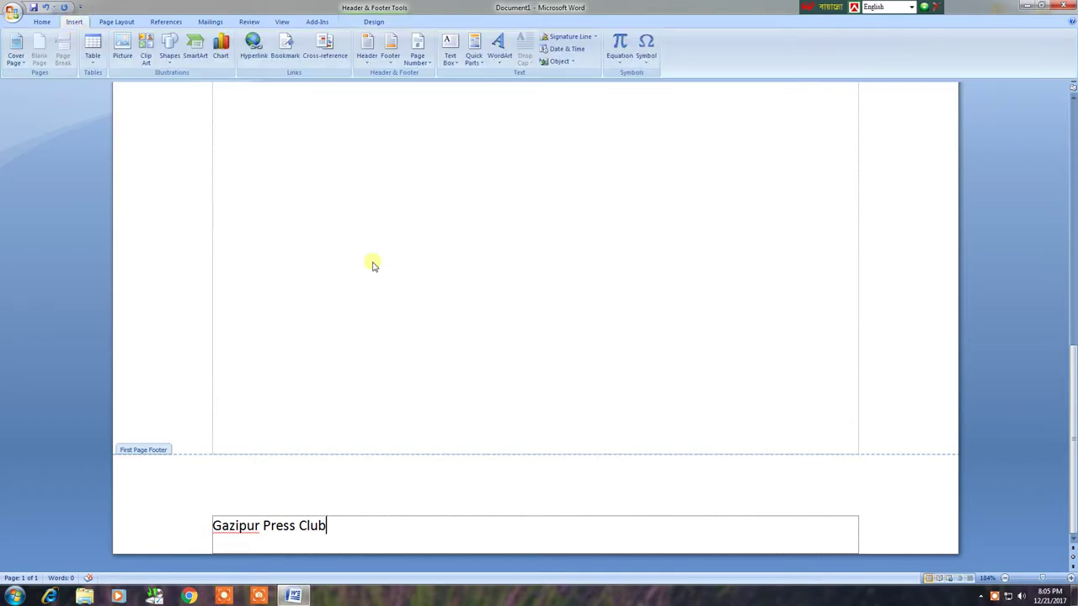
double_click(400, 256)
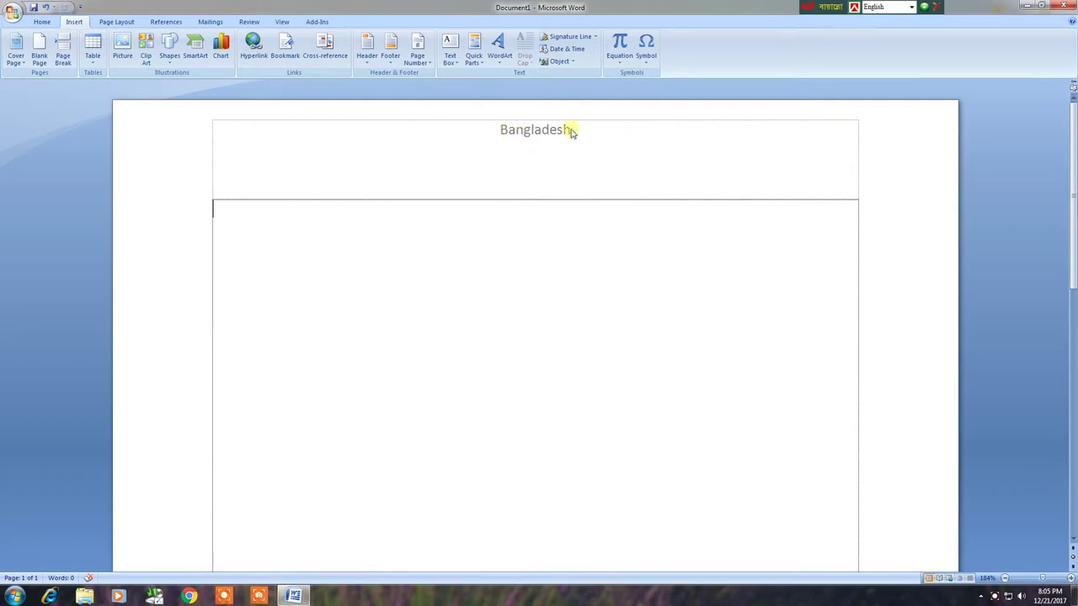
Step: Show the Bottom of Page number gallery with styles like Plain Number 1–3 and Accent Bar
scroll(498, 378, "down", 3)
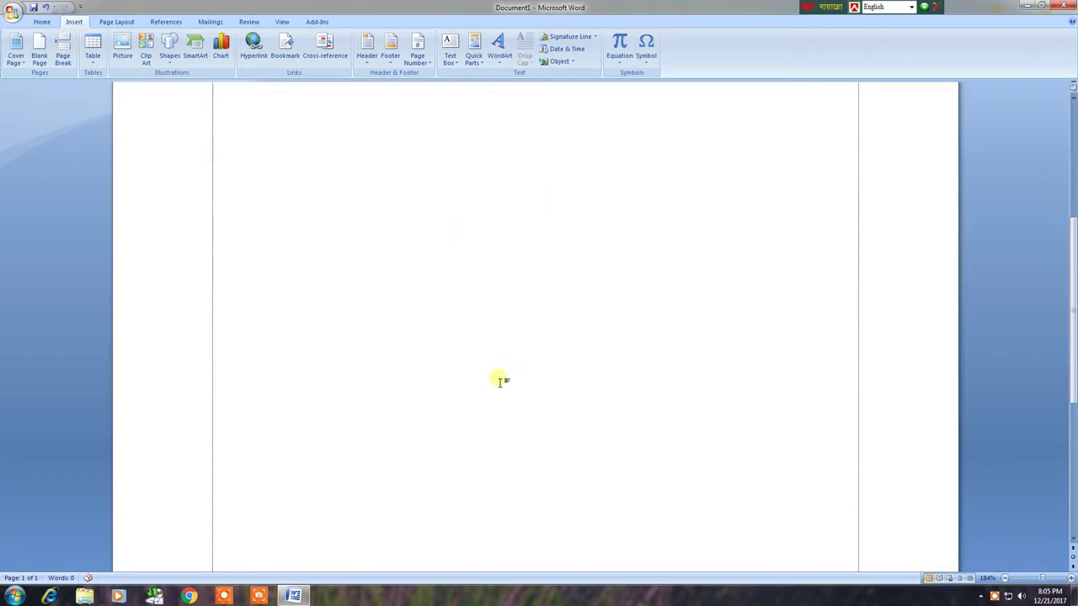
scroll(484, 383, "down", 2)
scroll(481, 385, "down", 2)
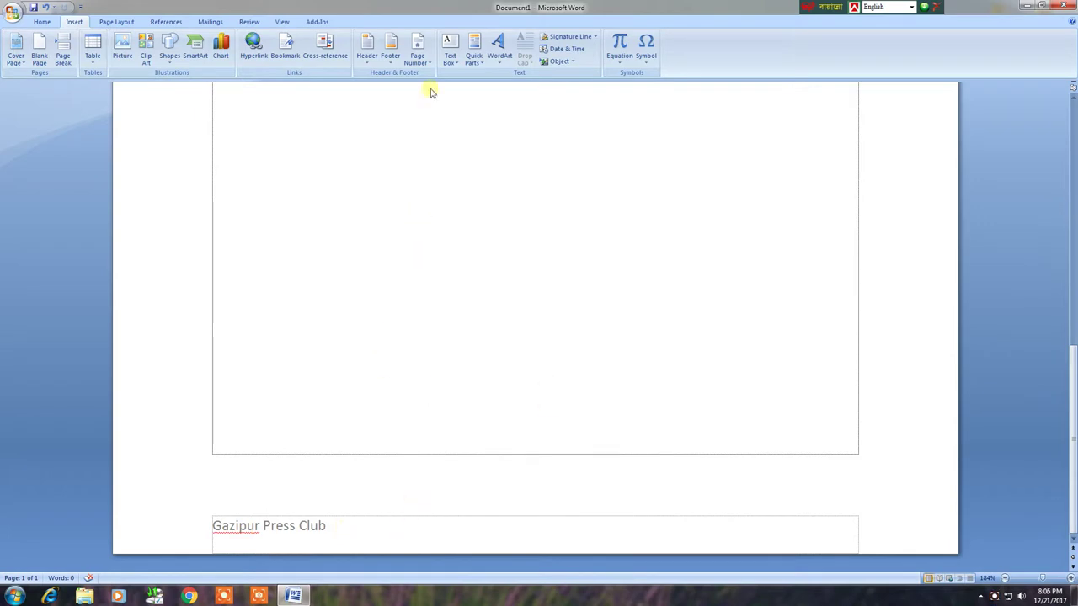
left_click(424, 56)
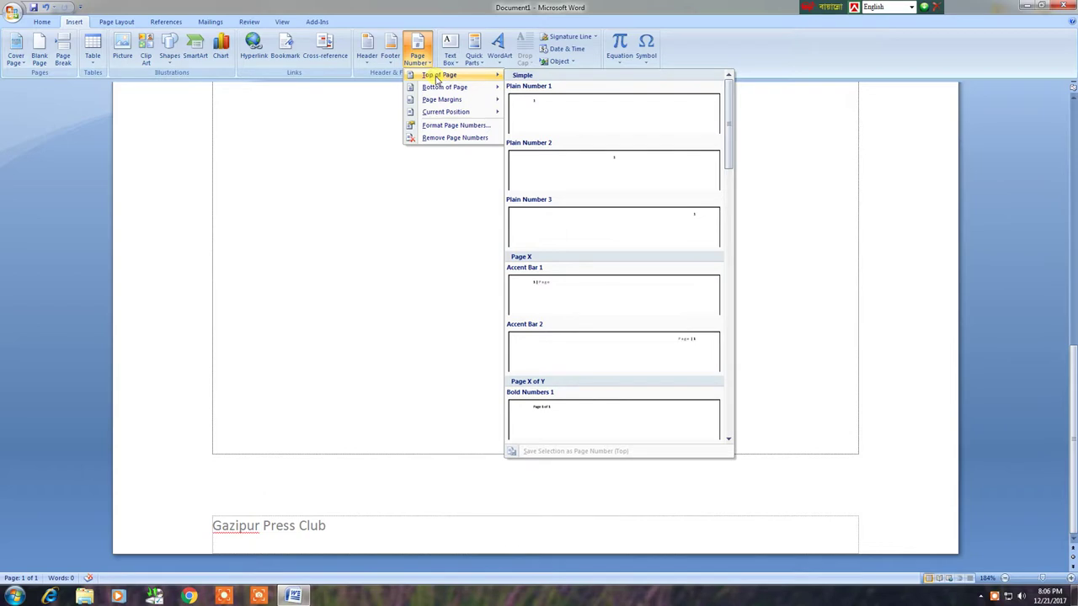
mouse_move(444, 88)
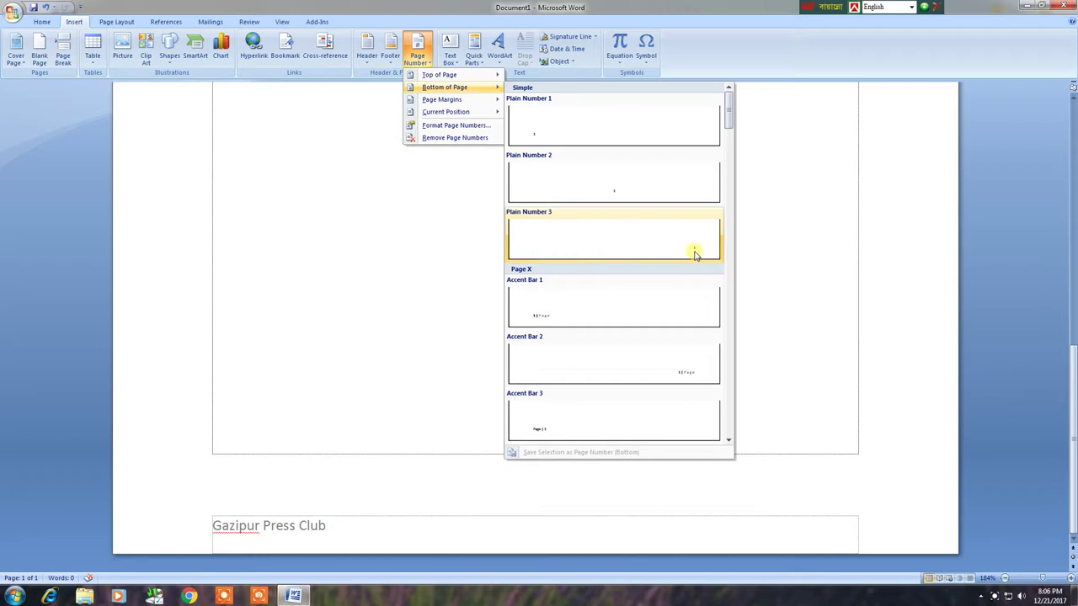
Step: Add a Plain Number 3 page number at the footer's right and set it in SutonnyMJ
left_click(695, 254)
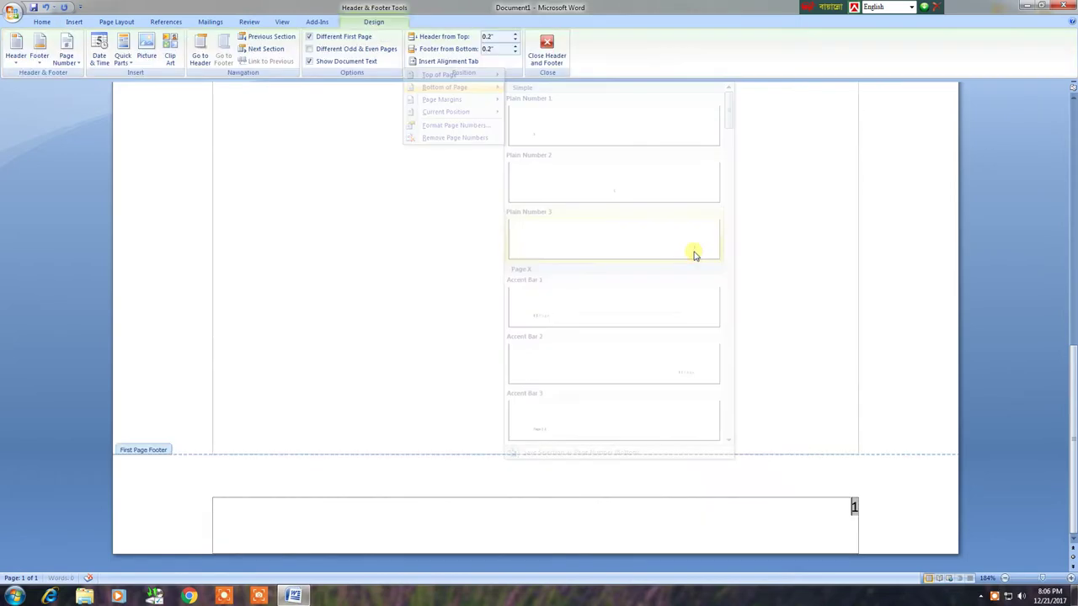
double_click(853, 506)
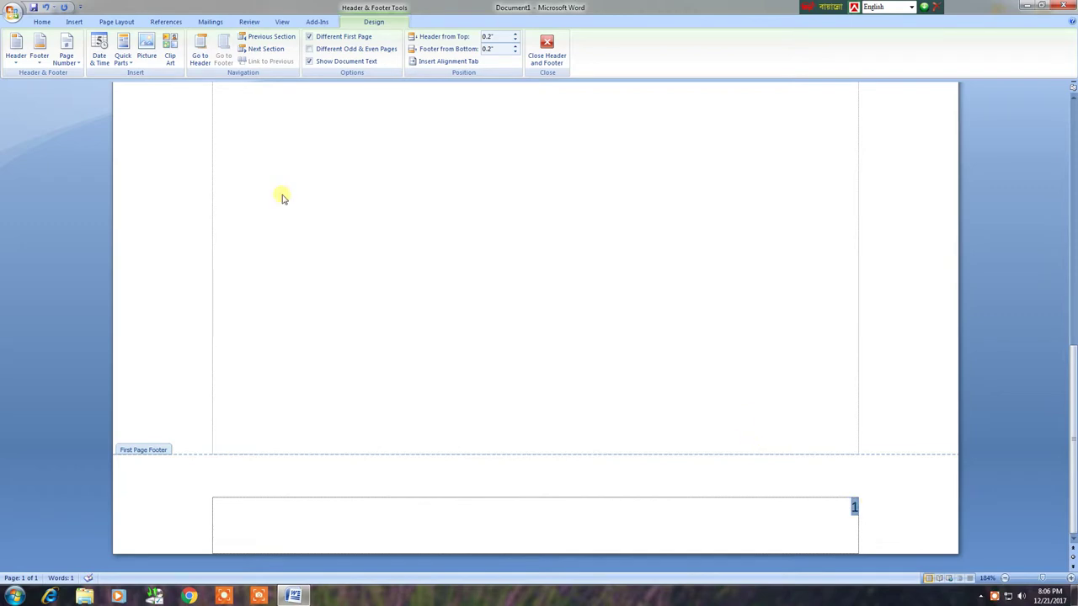
left_click(46, 21)
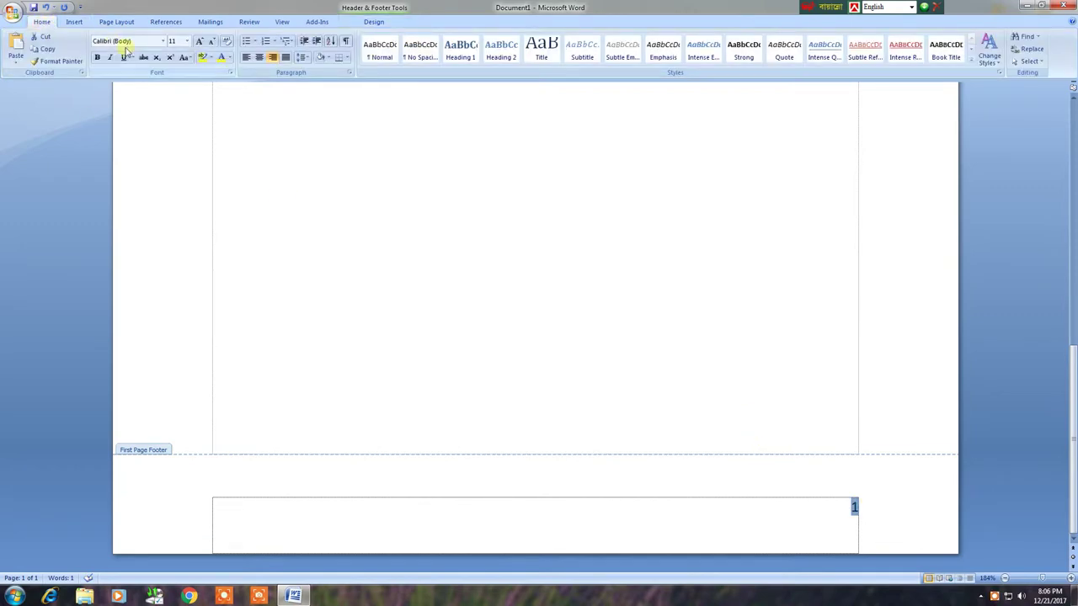
left_click(163, 41)
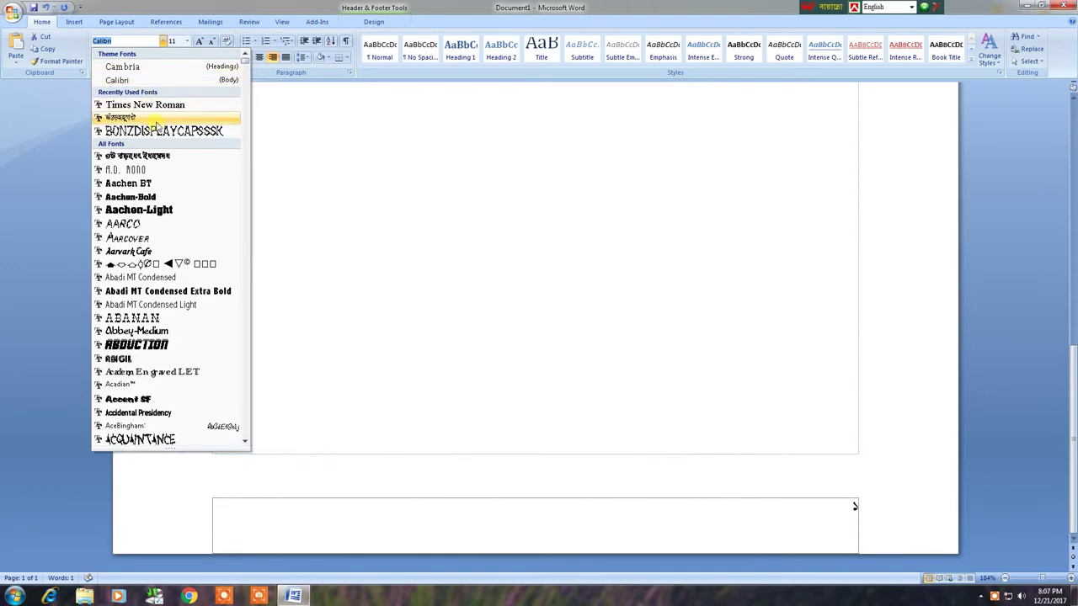
left_click(150, 120)
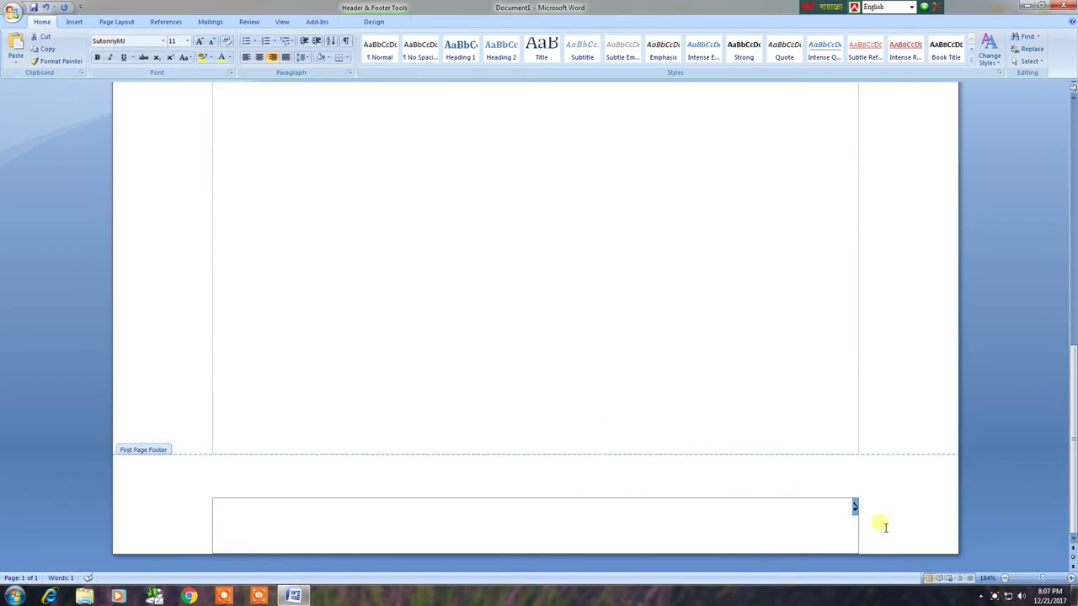
left_click(372, 22)
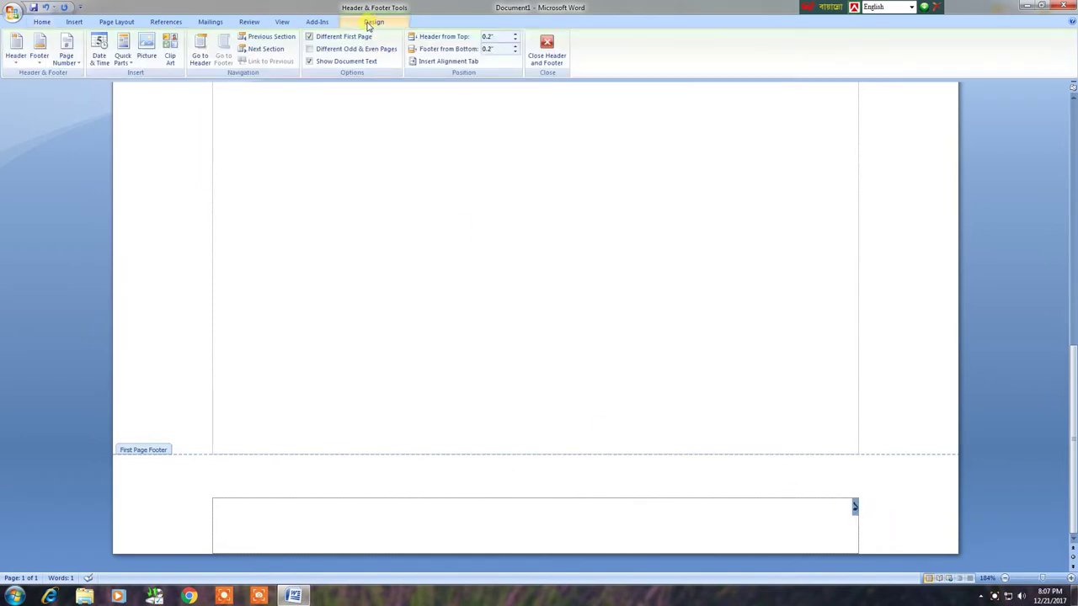
double_click(380, 253)
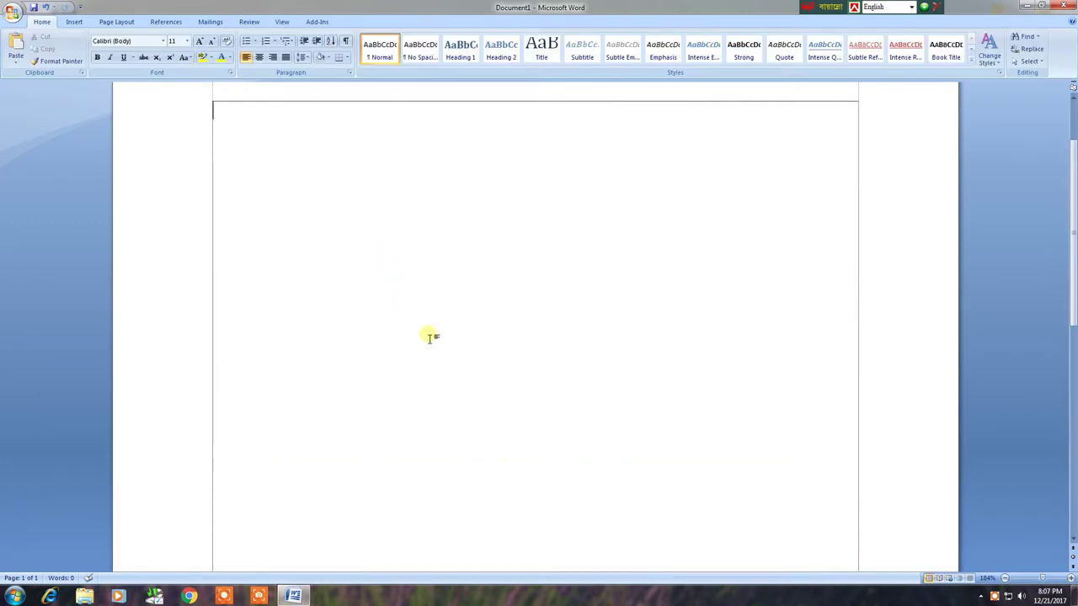
Step: Insert page breaks with Ctrl+Enter until the document has six pages, each numbered at the right
scroll(589, 408, "down", 15)
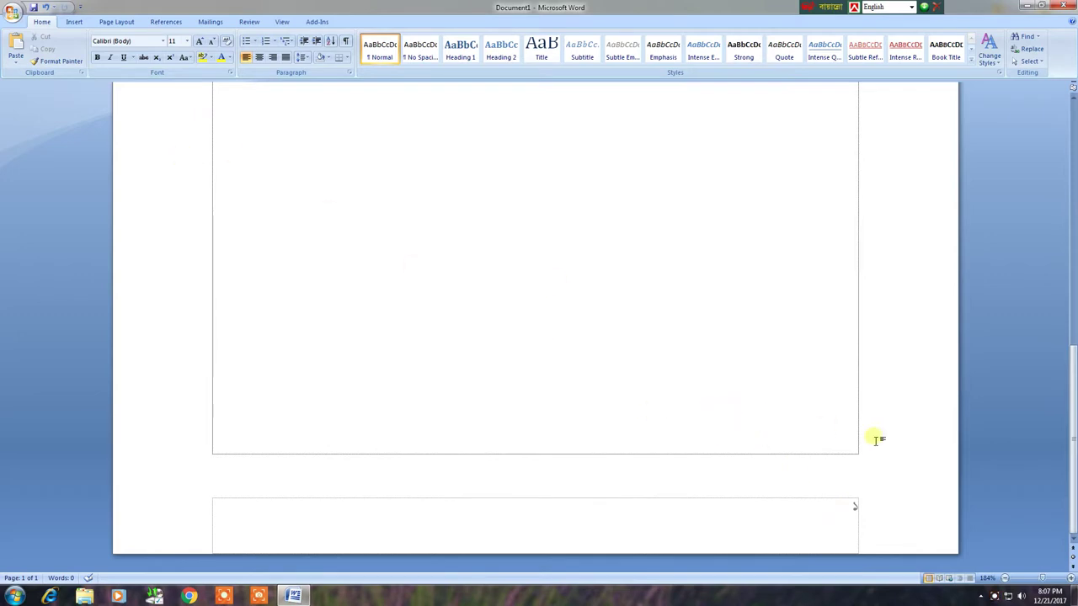
scroll(846, 433, "up", 10)
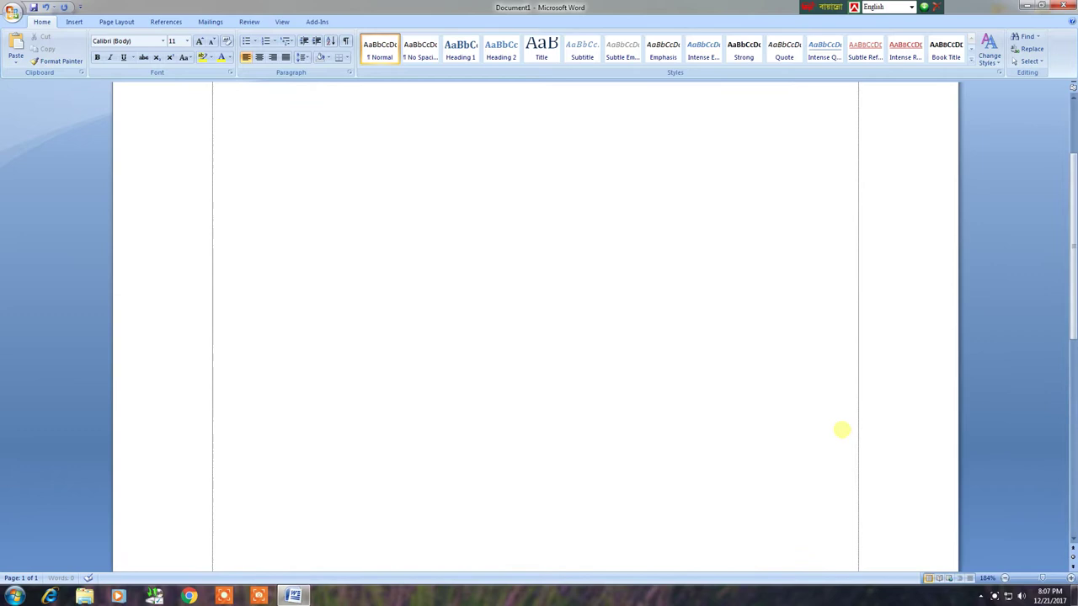
scroll(783, 436, "up", 2)
scroll(741, 435, "up", 1)
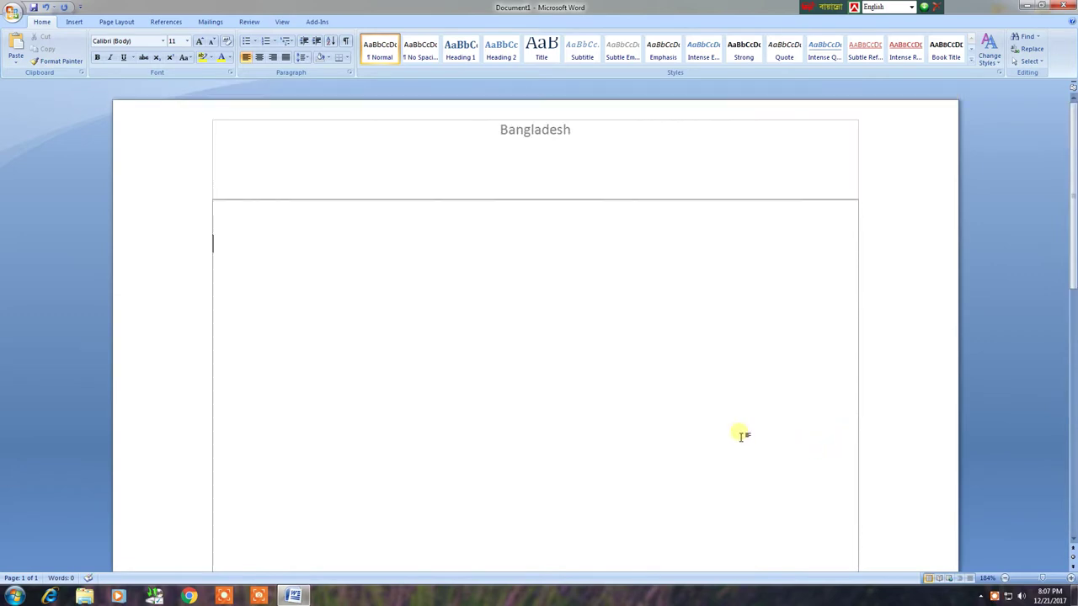
key("ctrl+Return")
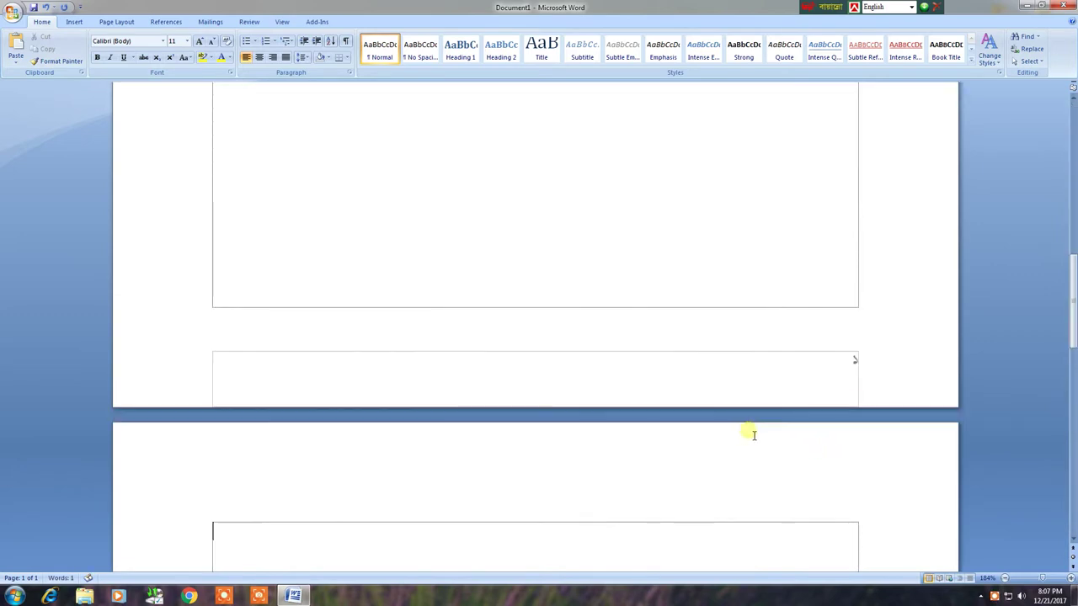
scroll(766, 435, "down", 4)
scroll(784, 438, "down", 6)
scroll(785, 437, "down", 5)
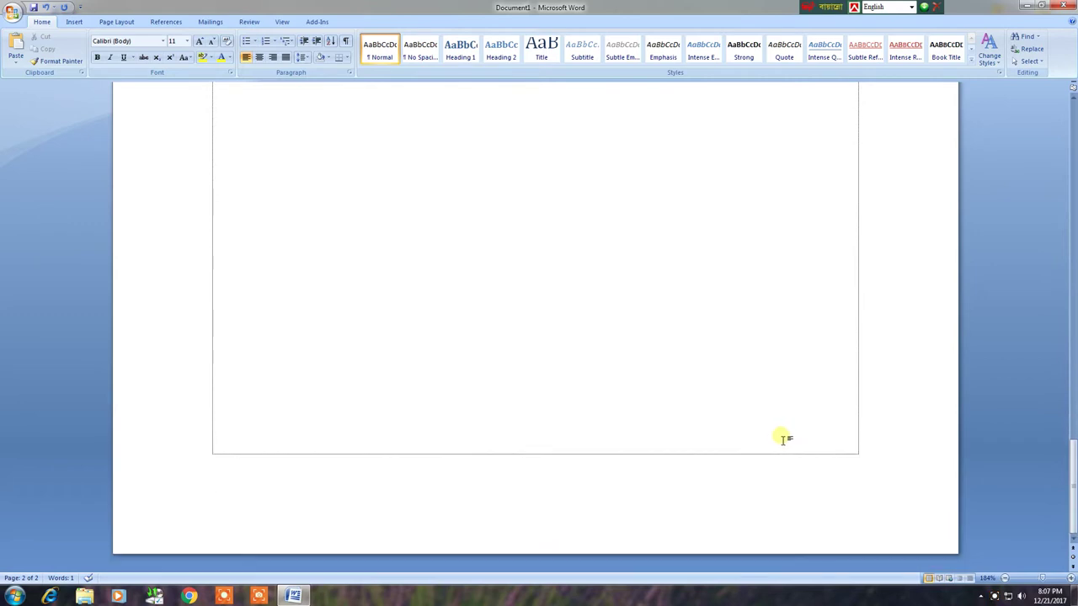
scroll(698, 435, "up", 6)
scroll(698, 430, "up", 6)
scroll(702, 428, "up", 4)
scroll(702, 427, "up", 3)
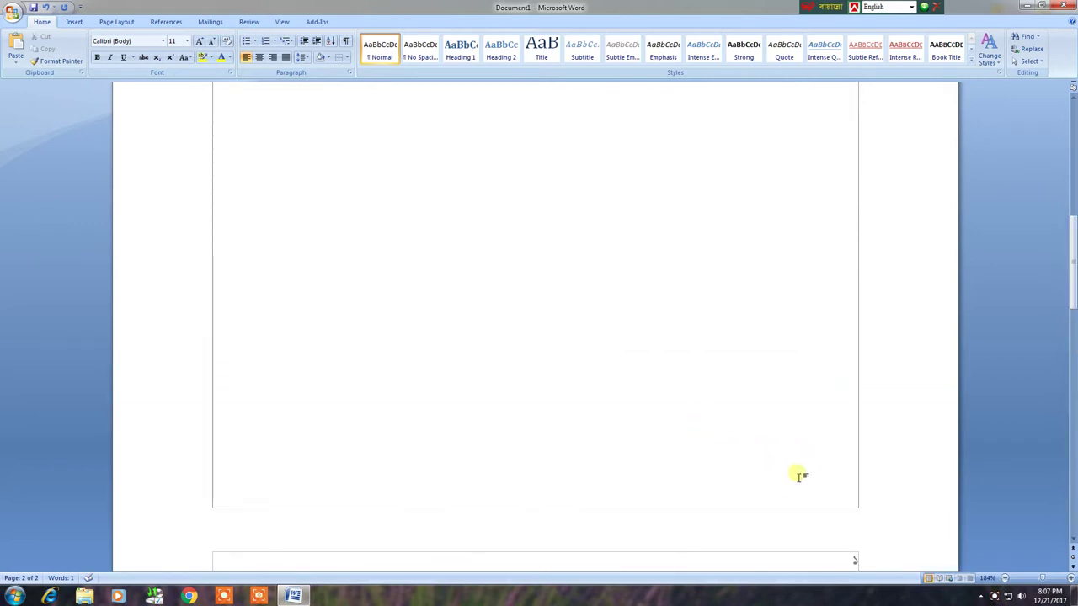
scroll(871, 536, "up", 1)
scroll(871, 536, "down", 3)
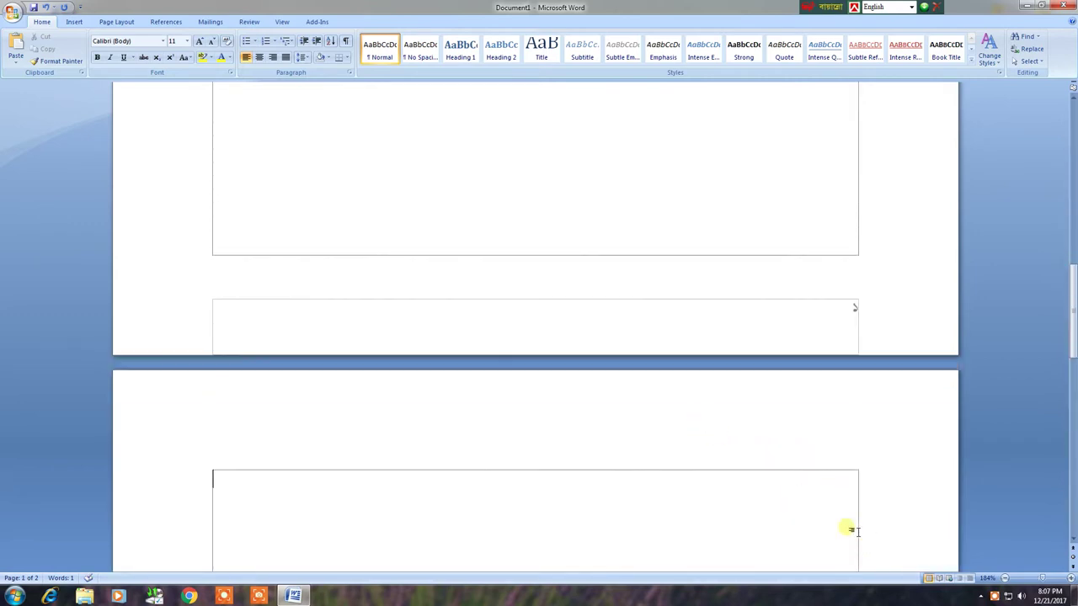
scroll(674, 202, "up", 5)
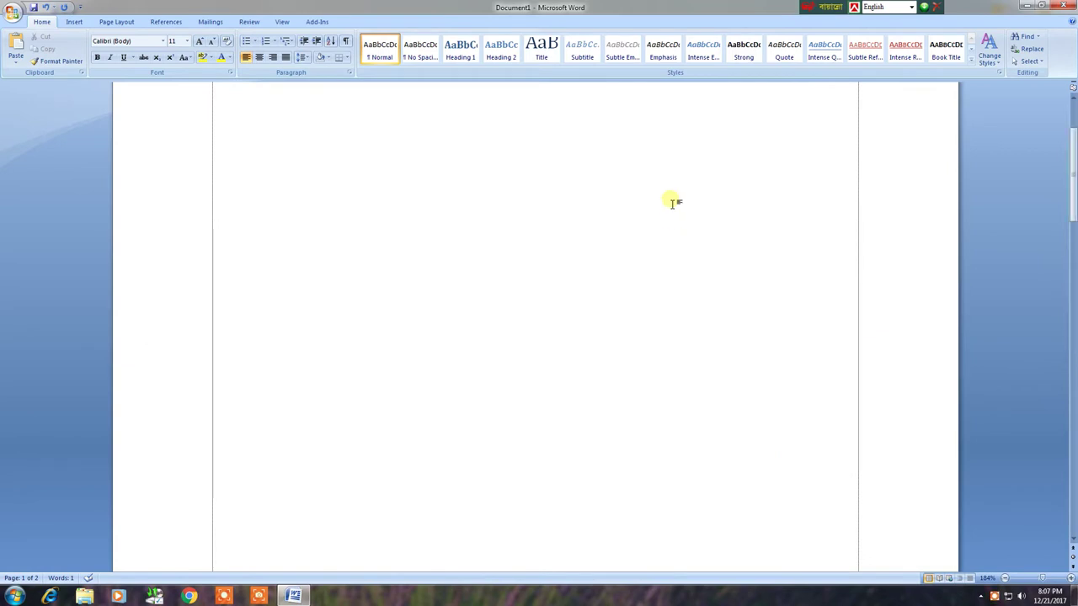
scroll(673, 202, "down", 3)
scroll(760, 469, "down", 3)
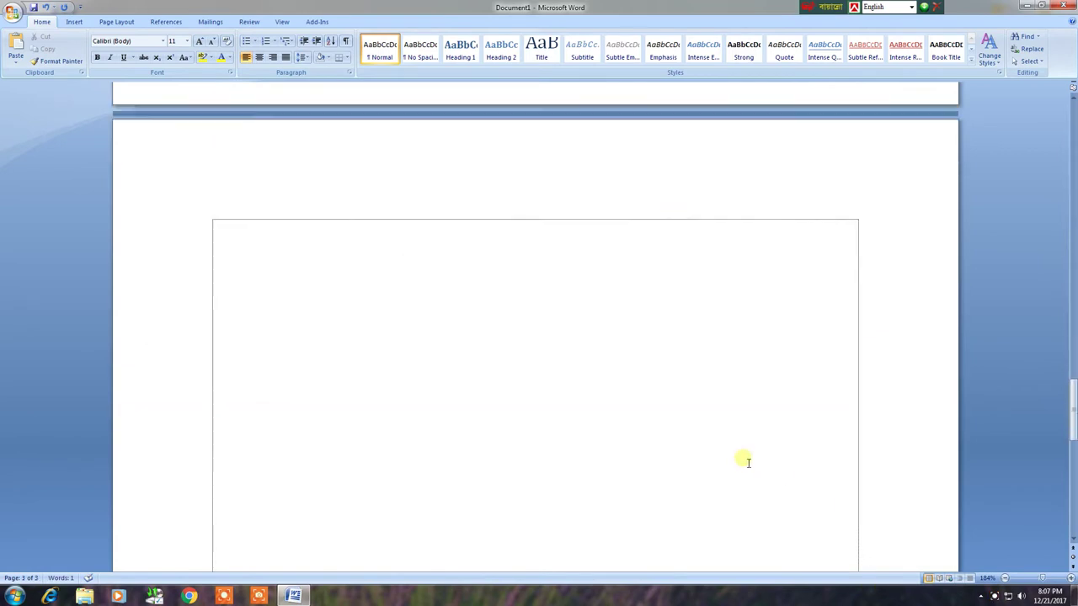
scroll(743, 457, "down", 2)
scroll(745, 463, "down", 2)
scroll(740, 462, "up", 3)
scroll(676, 421, "up", 3)
scroll(679, 413, "down", 3)
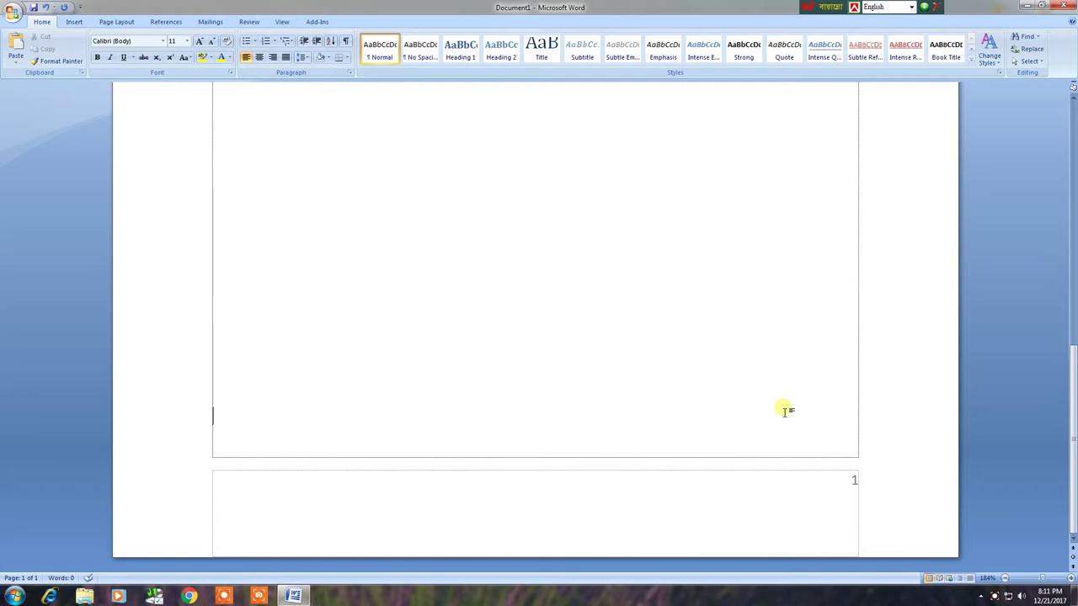
key("ctrl+Return")
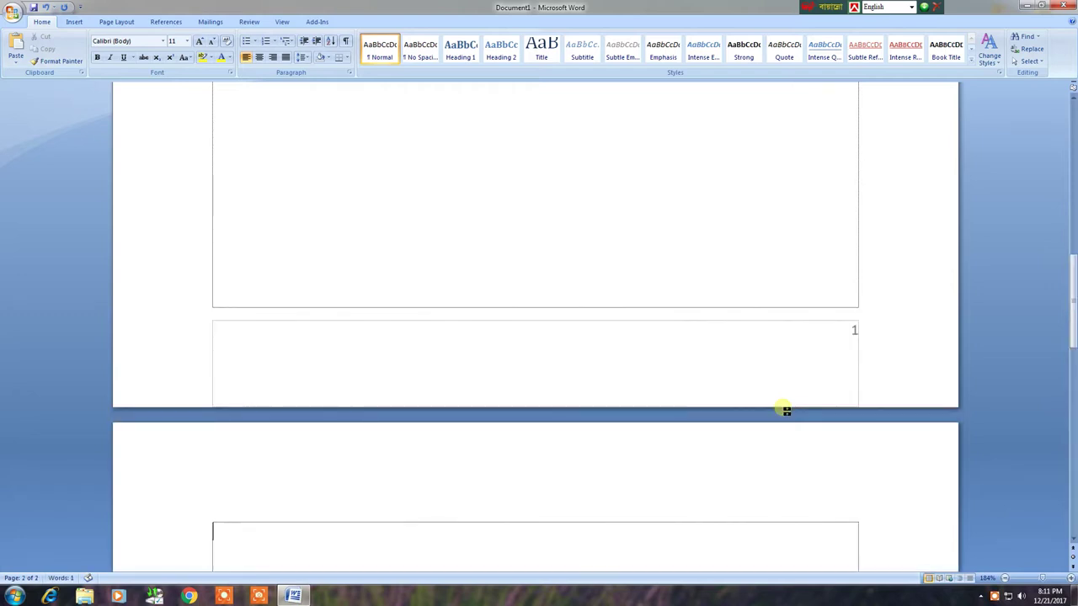
scroll(698, 423, "down", 3)
scroll(685, 441, "down", 5)
scroll(685, 440, "down", 2)
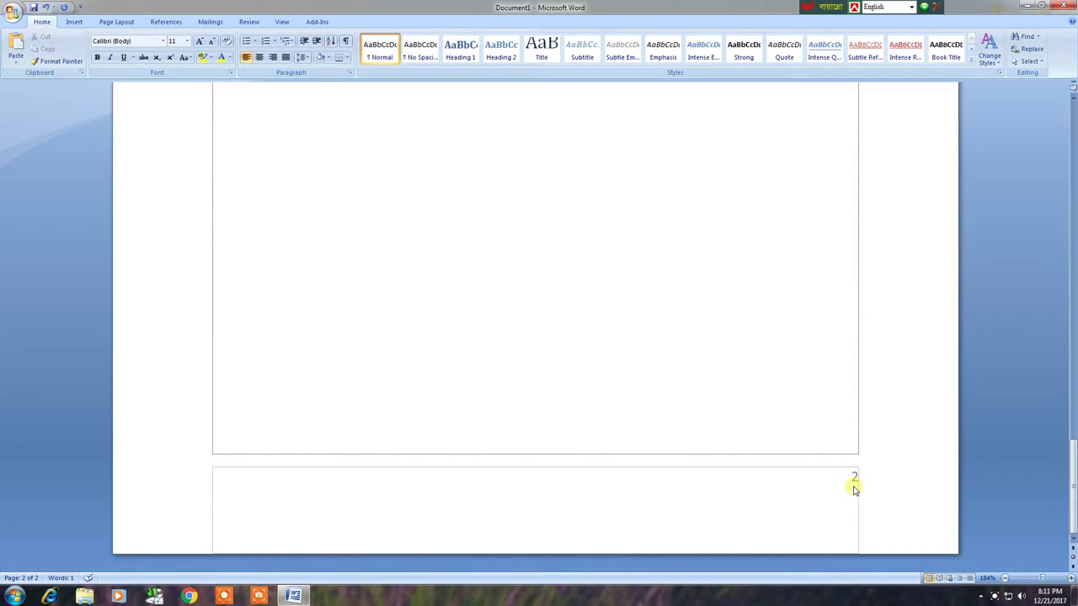
scroll(807, 423, "up", 3)
scroll(800, 412, "down", 3)
scroll(828, 248, "up", 3)
scroll(834, 362, "down", 5)
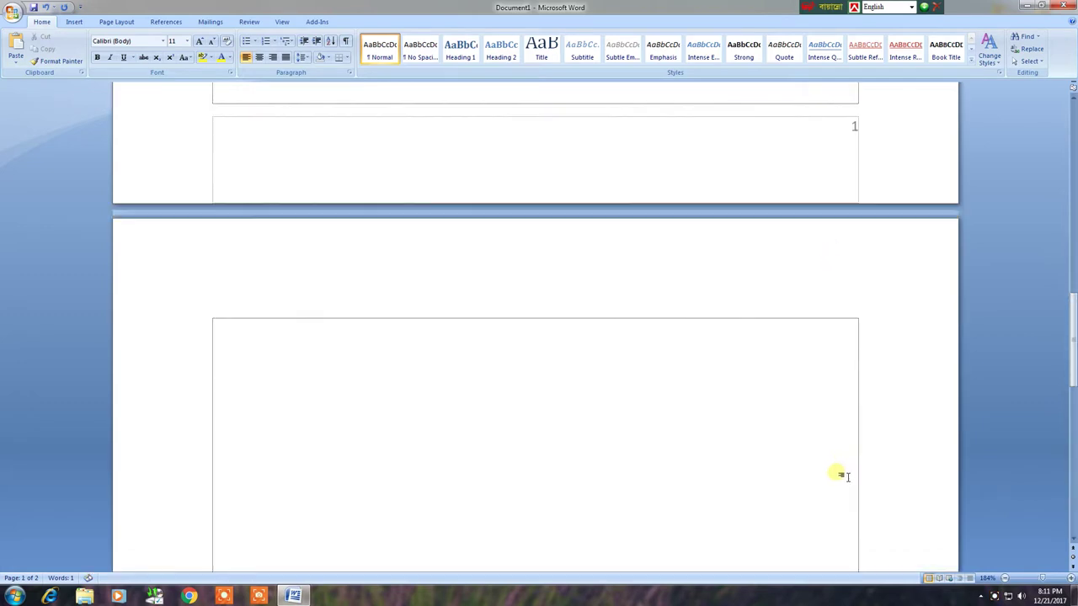
scroll(842, 475, "up", 5)
scroll(839, 478, "down", 2)
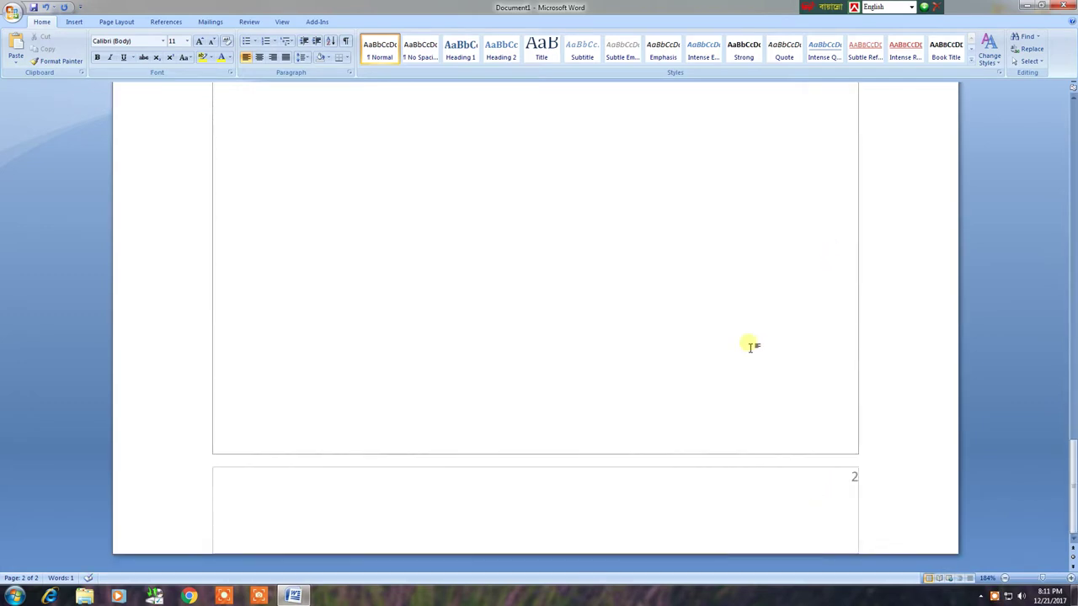
key("ctrl+Return")
key("ctrl+Return")
key("ctrl+Return")
key("ctrl+Return")
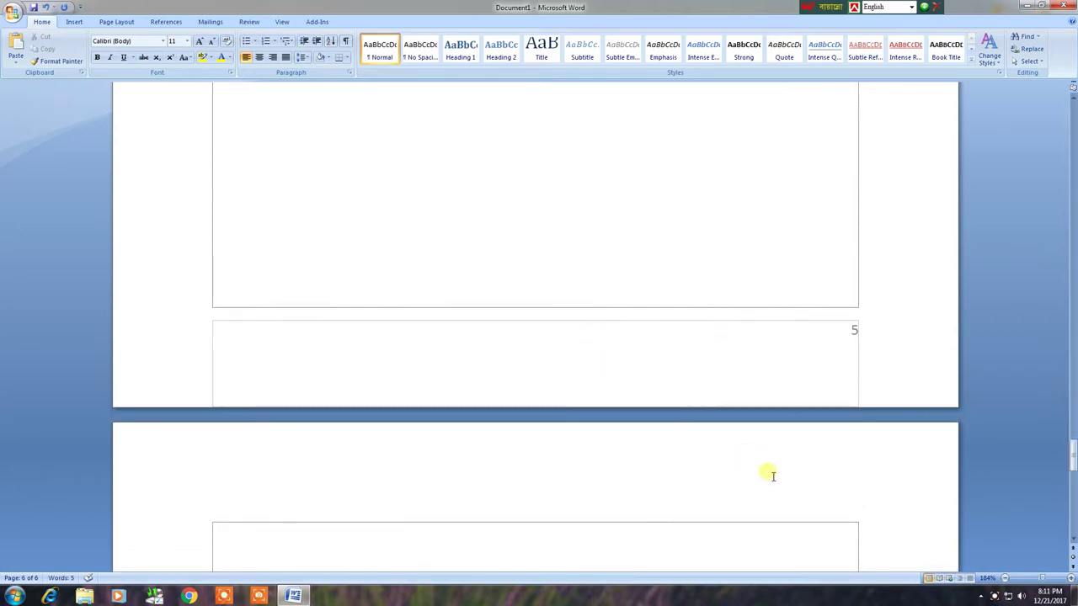
scroll(872, 520, "down", 7)
scroll(842, 503, "down", 3)
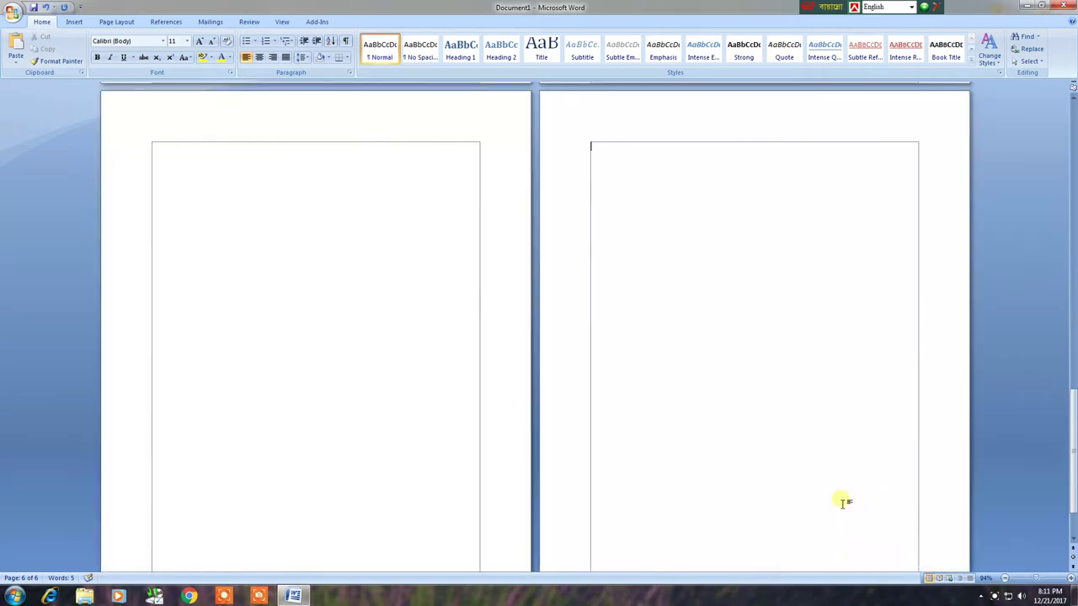
scroll(838, 499, "down", 3)
scroll(835, 495, "down", 2)
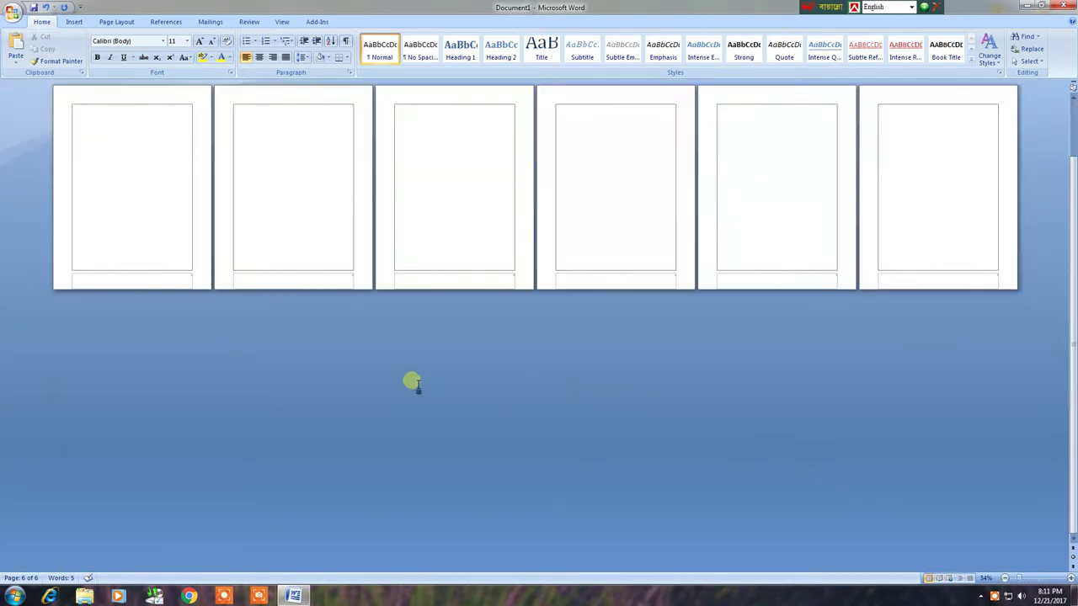
Step: Snap the Word window to half screen and re-maximize it, then show the Insert ribbon
scroll(412, 380, "up", 3)
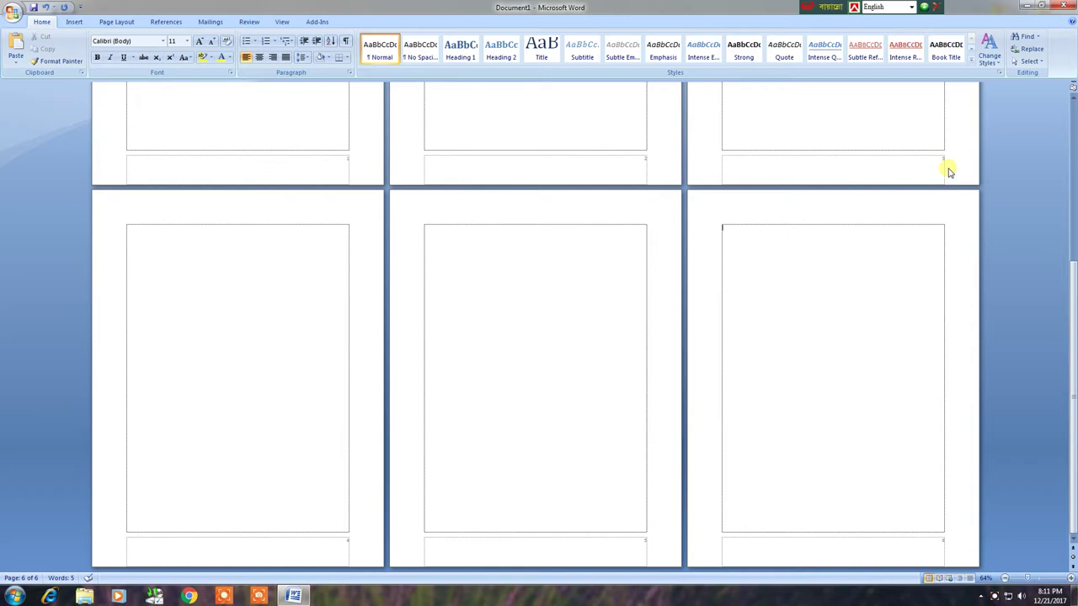
key("super+Left")
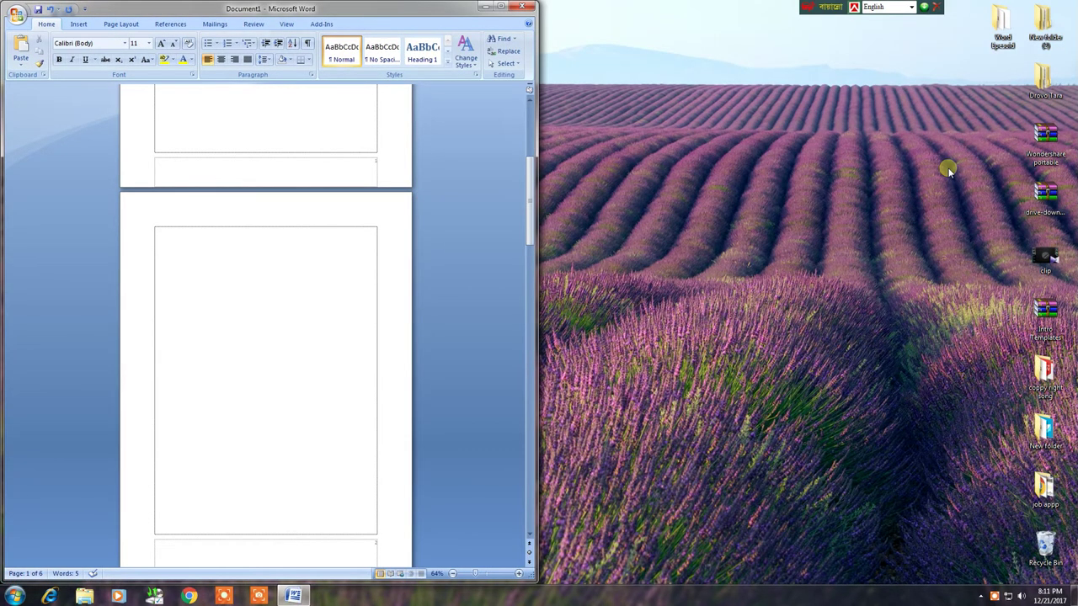
key("super+Up")
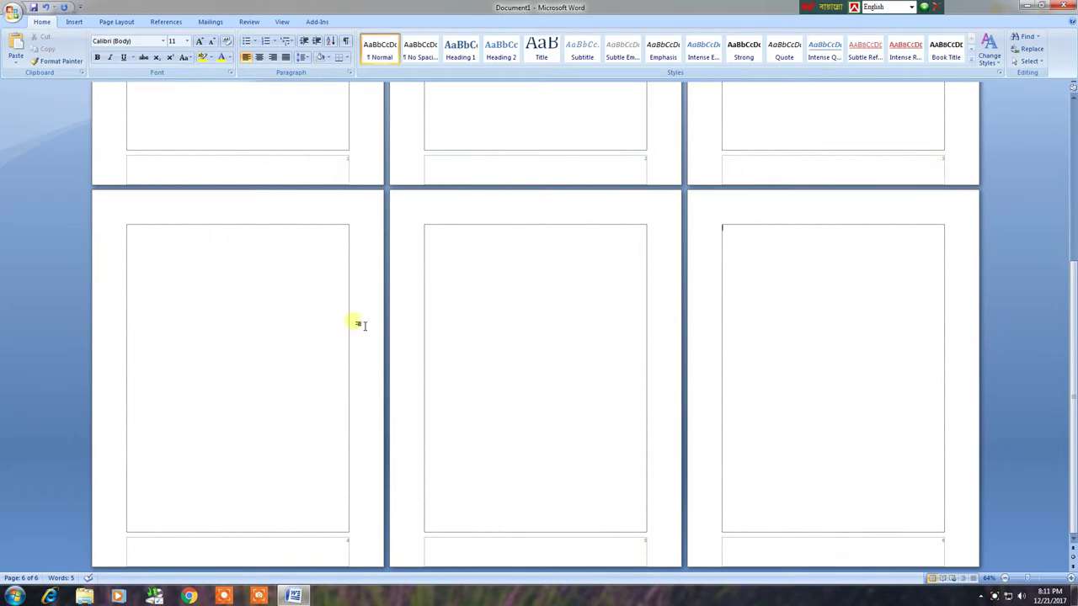
left_click(76, 24)
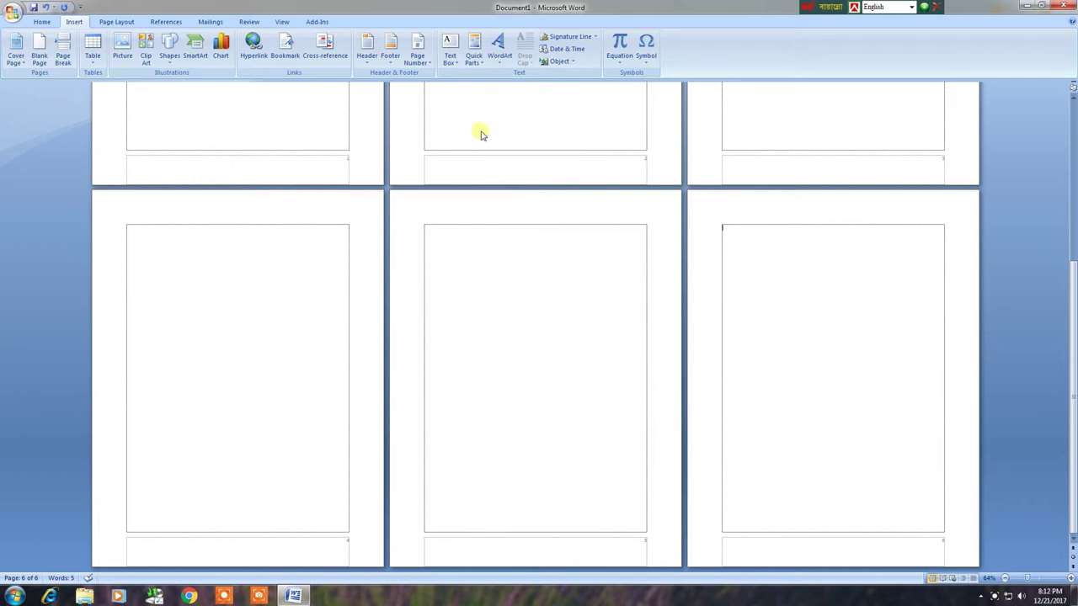
Step: Draw a text box near the top-left of page 1 containing the word 'Bangladesh'
scroll(478, 173, "up", 1)
scroll(477, 172, "up", 2)
scroll(477, 169, "up", 1)
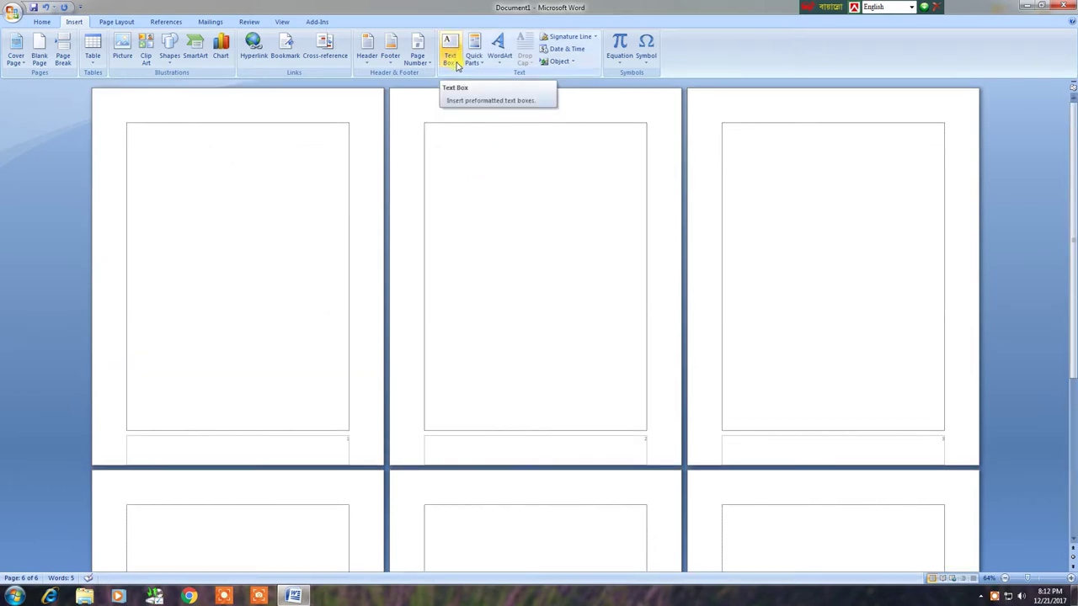
left_click(451, 48)
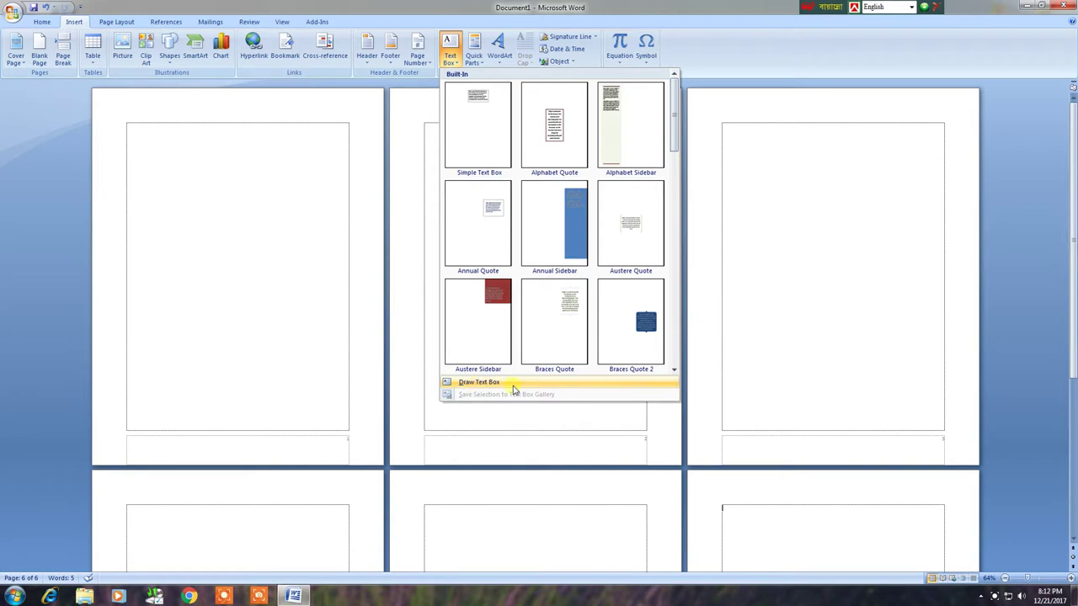
left_click(479, 383)
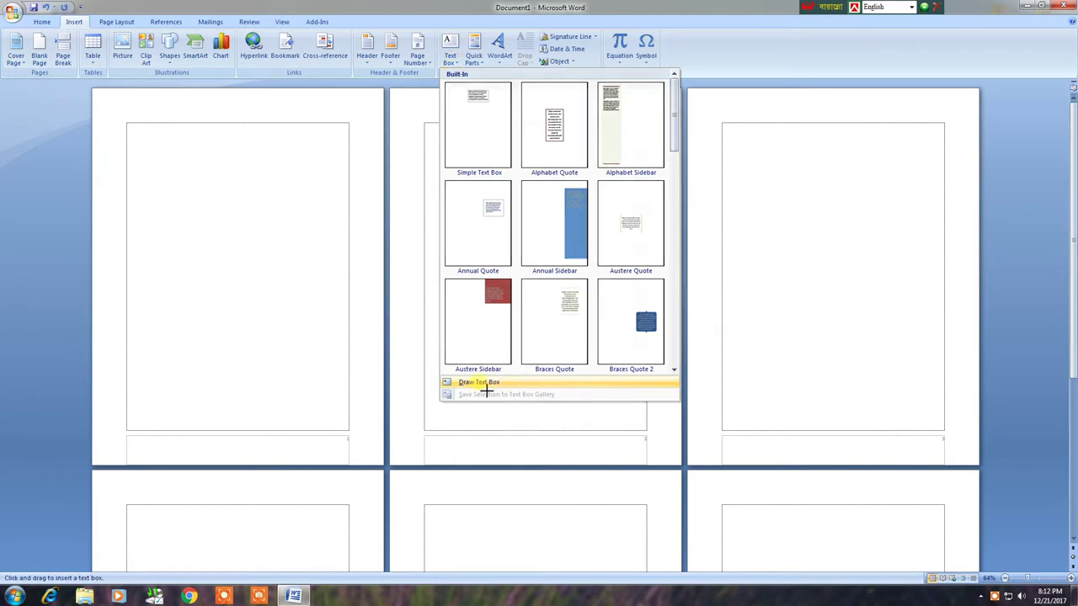
left_click_drag(157, 173, 253, 234)
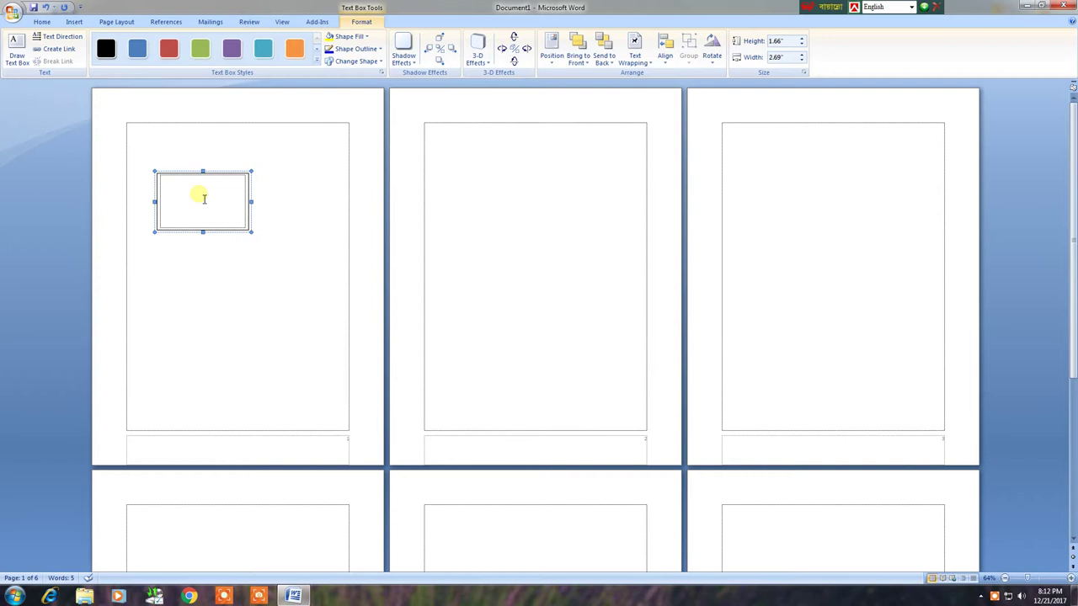
type("#")
key("BackSpace")
scroll(173, 195, "up", 6, "ctrl")
scroll(432, 308, "up", 6, "ctrl")
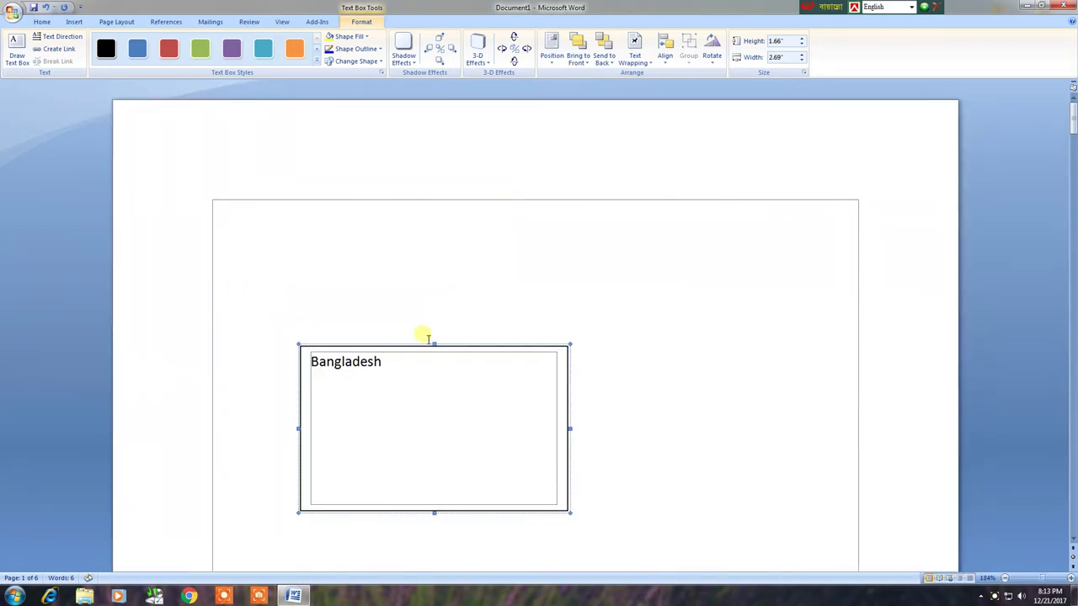
Step: Drag the Bangladesh text box up and to the left
left_click(387, 362)
left_click(449, 291)
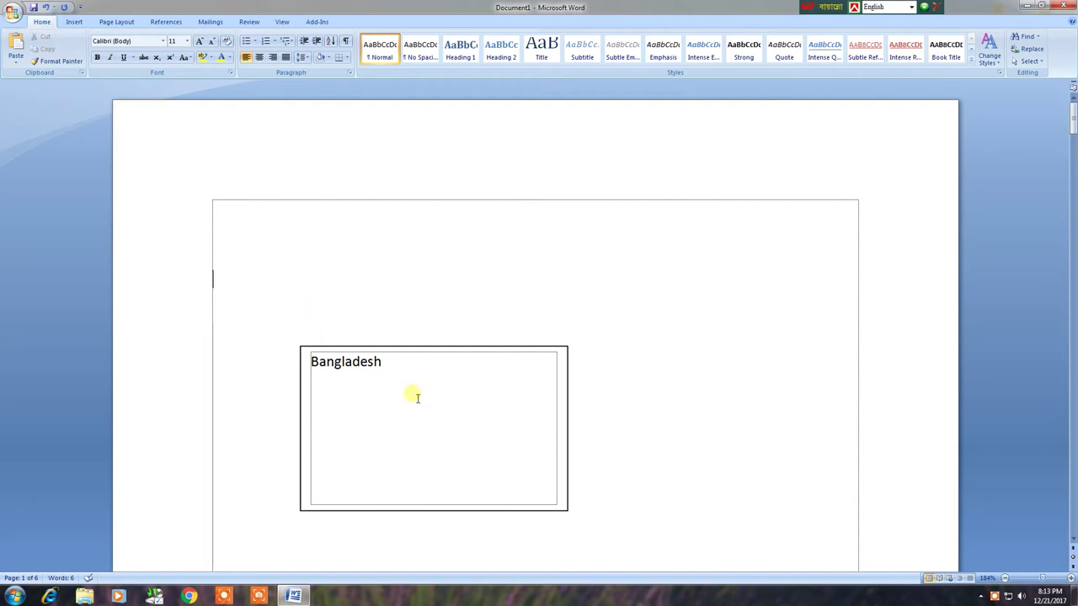
left_click(403, 352)
left_click_drag(403, 352, 354, 236)
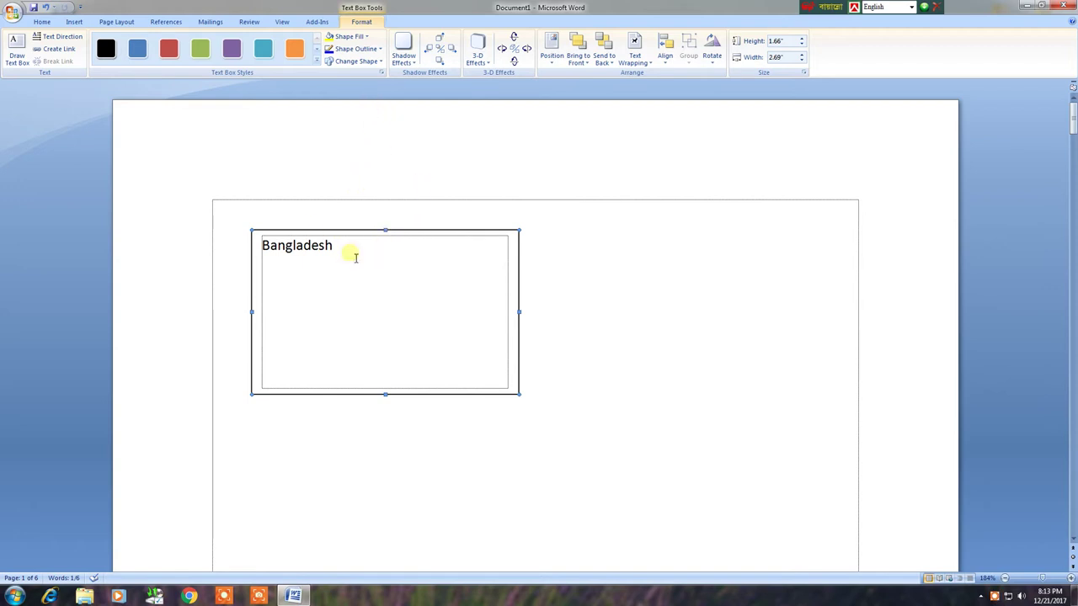
Step: Set the text box's Shape Outline to No Outline
left_click_drag(348, 253, 263, 245)
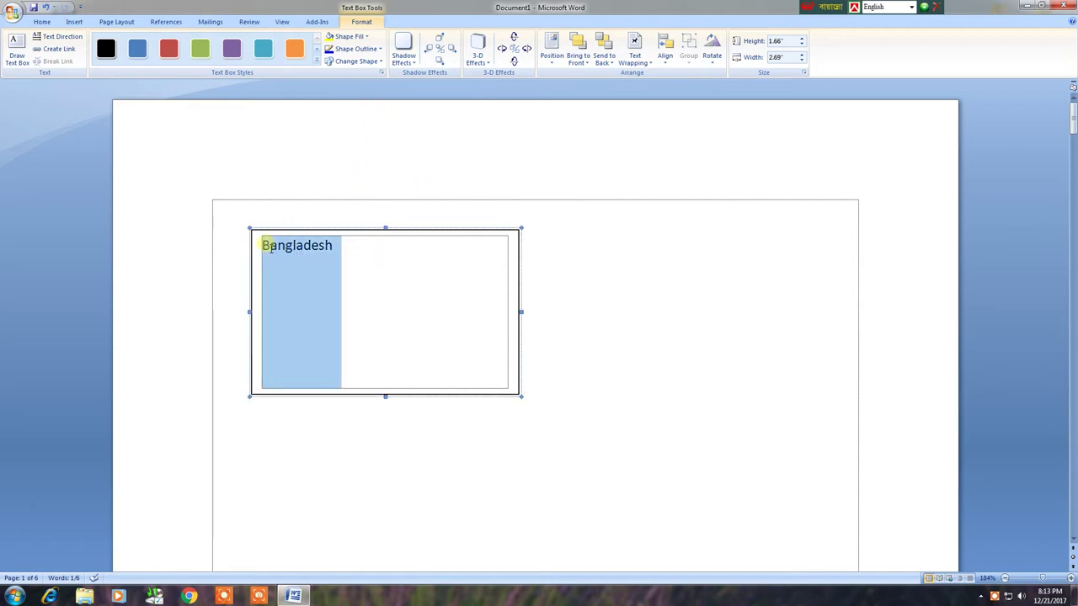
left_click(370, 50)
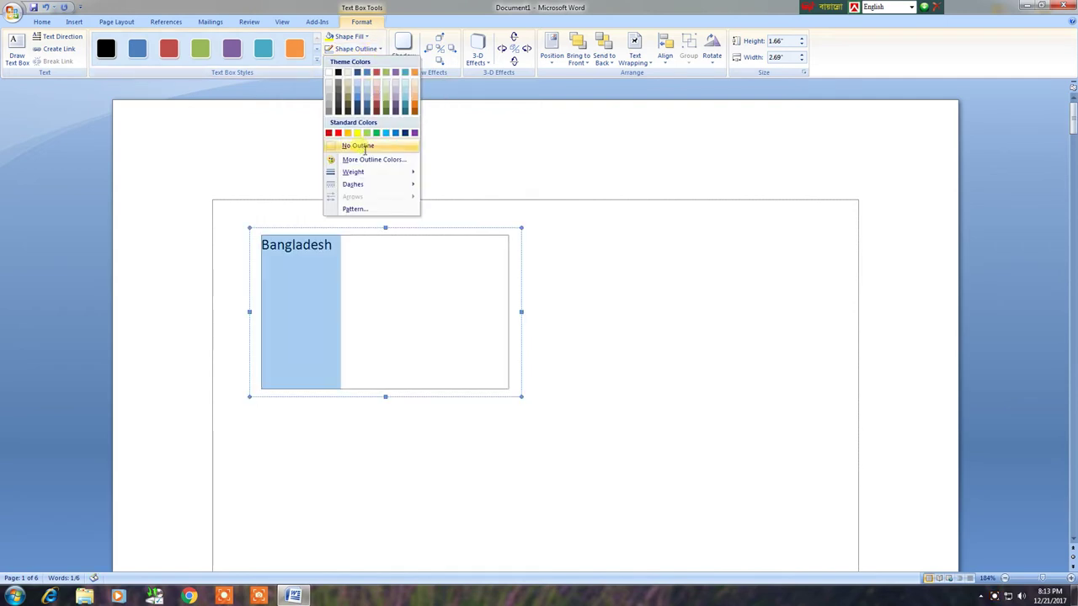
left_click(364, 145)
left_click(349, 36)
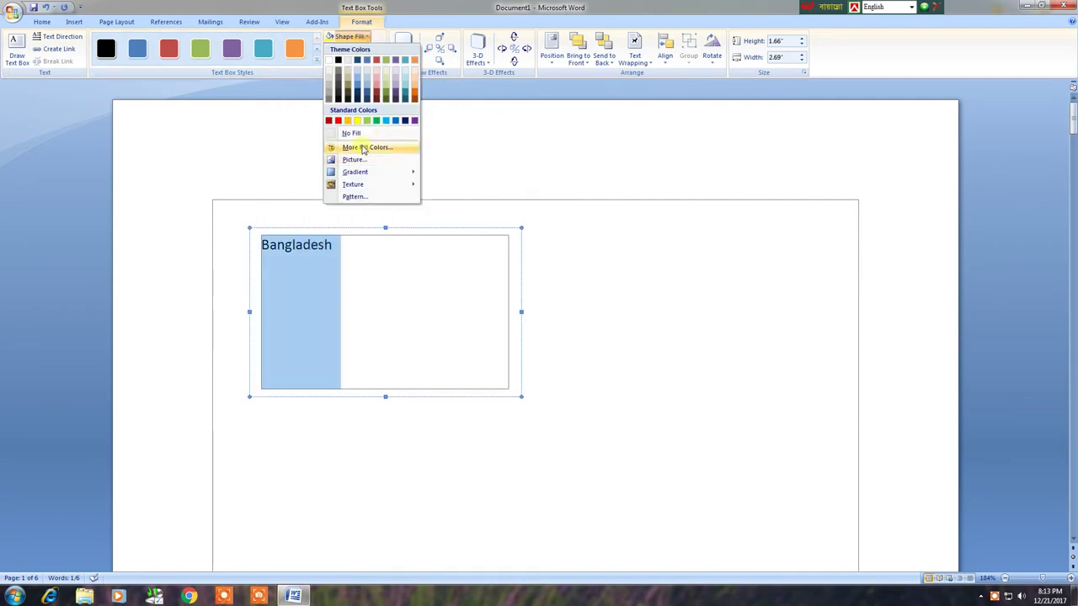
left_click(388, 294)
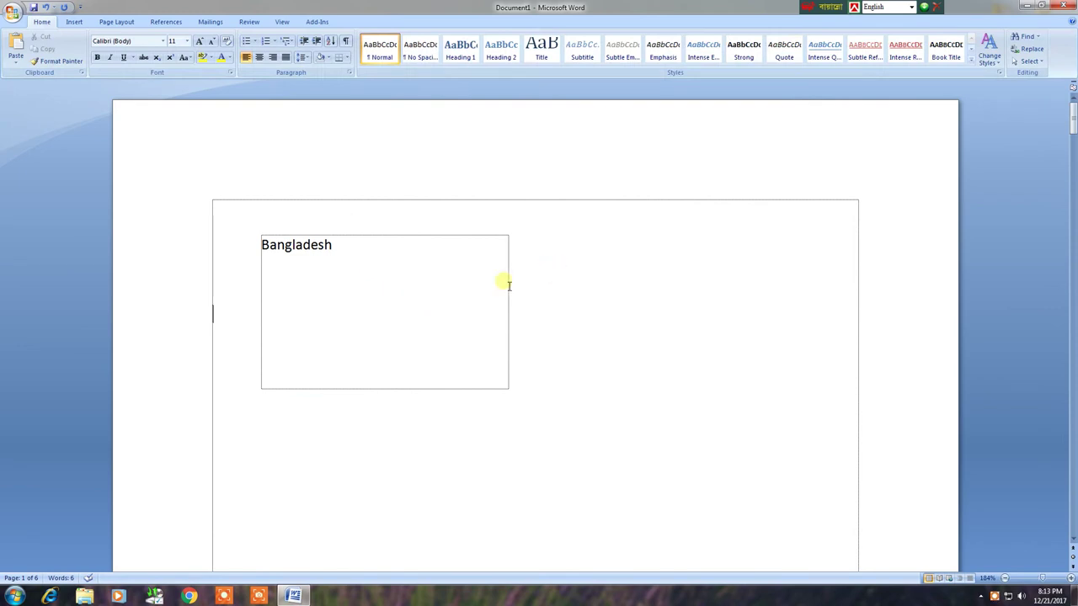
Step: Add Print Preview to the Quick Access Toolbar and use it to preview the numbered pages
left_click(80, 7)
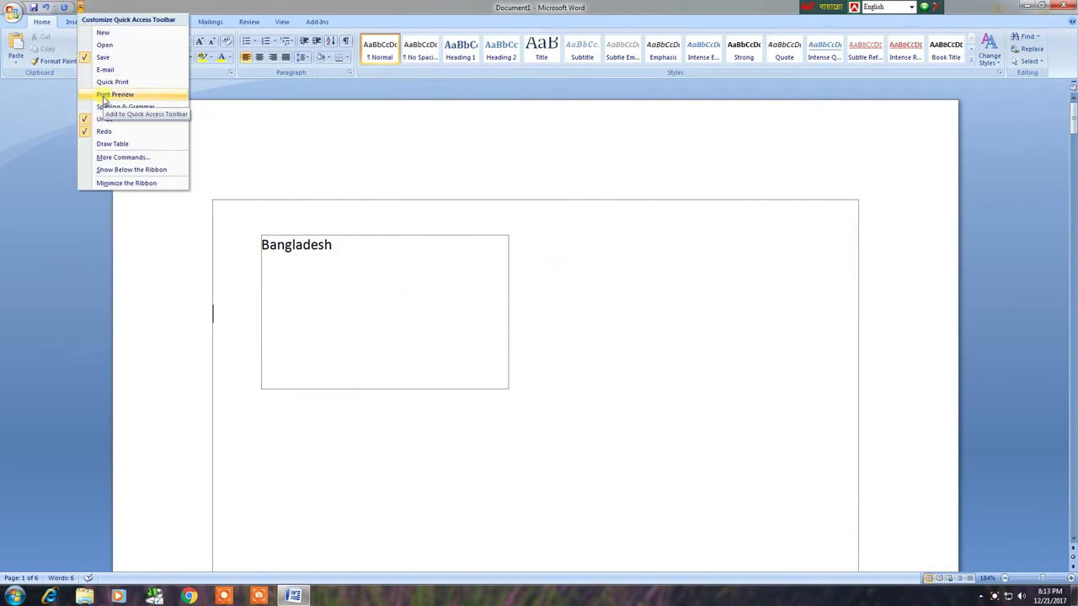
left_click(103, 94)
left_click(77, 7)
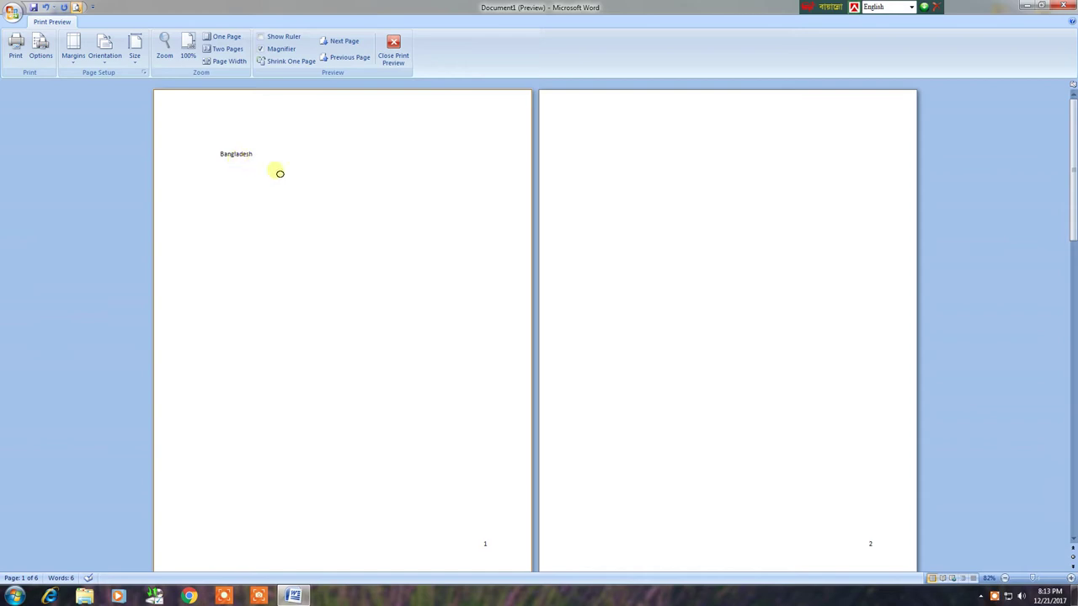
left_click(74, 7)
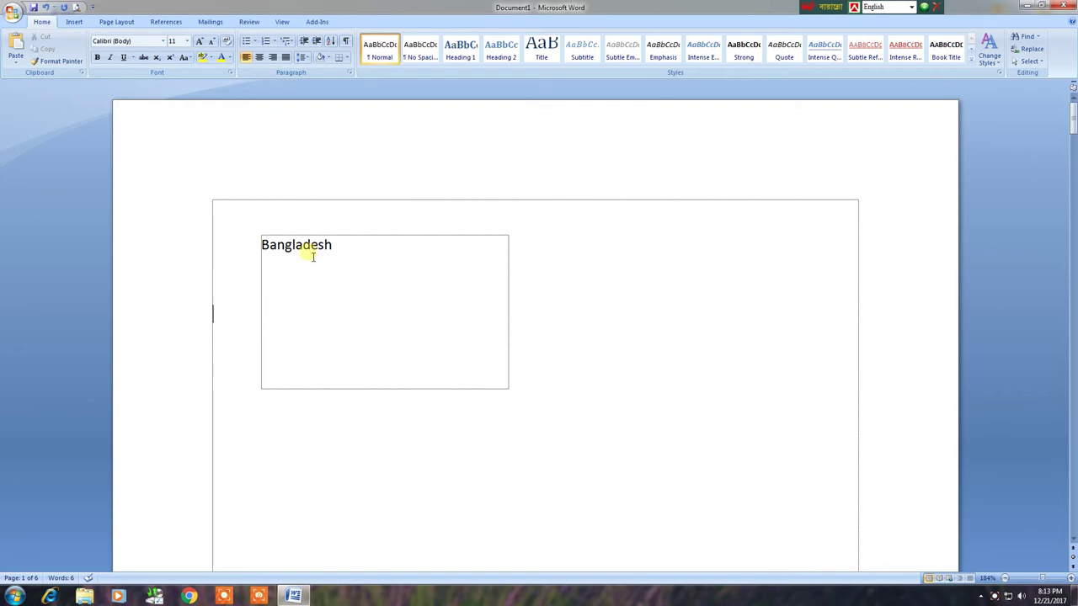
left_click(74, 22)
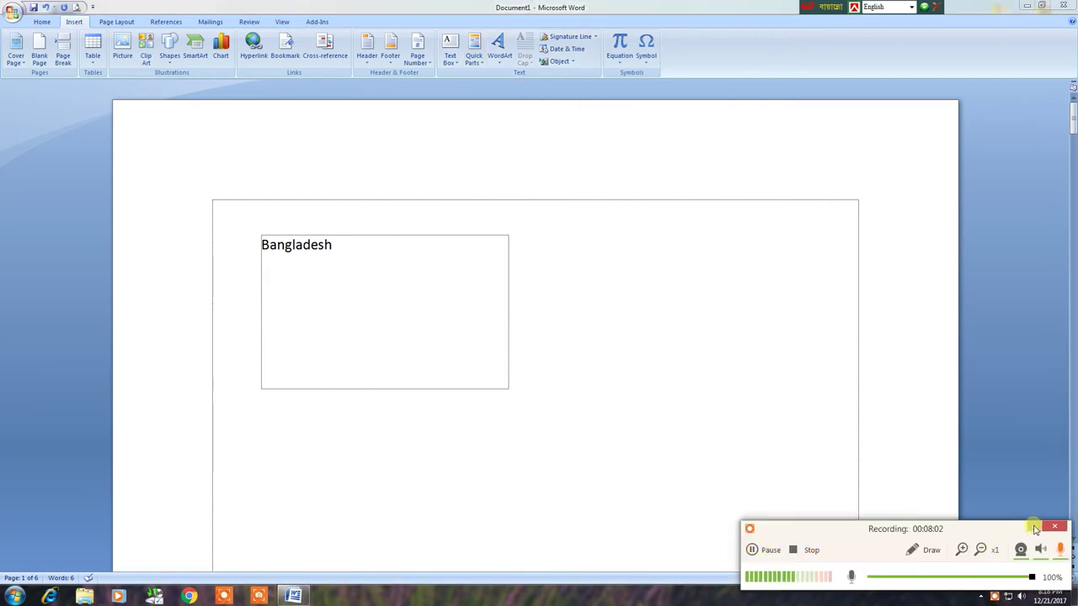
Step: Type 50,100 at the left margin of page 1, then select and delete it
left_click(473, 57)
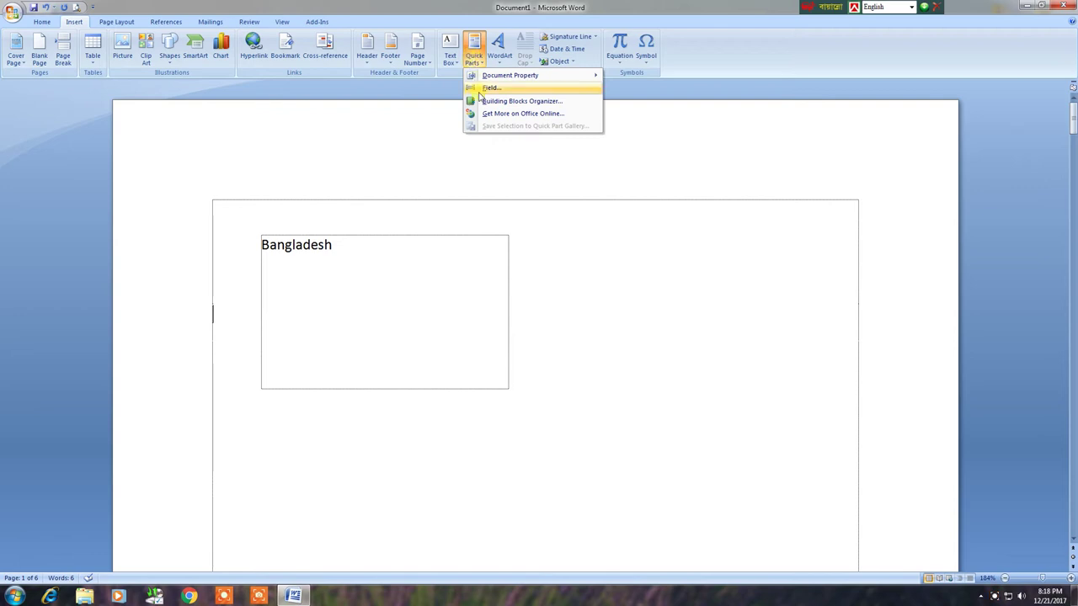
left_click(223, 317)
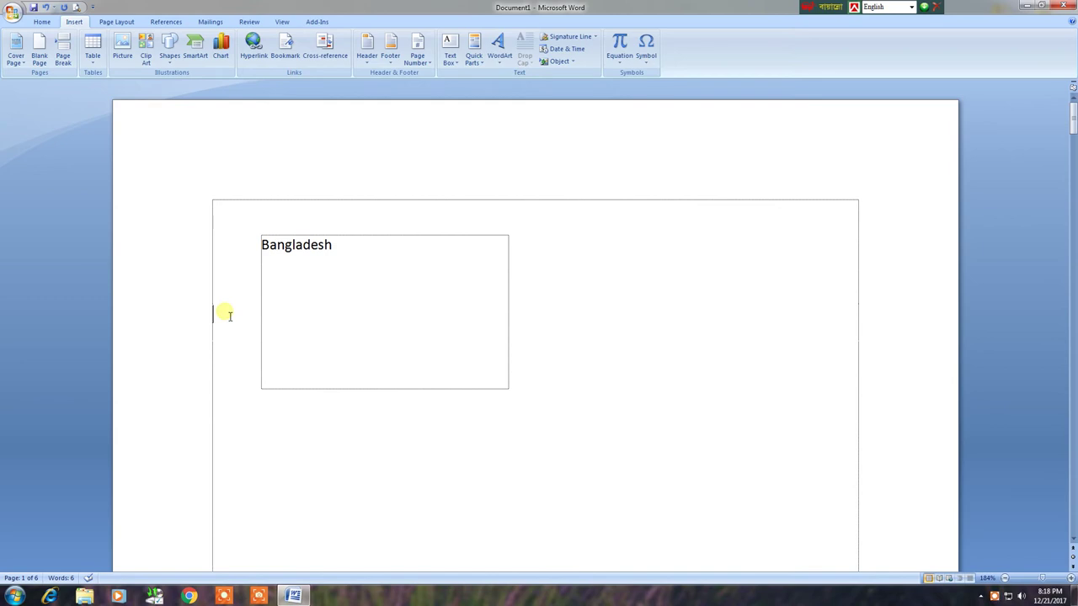
type("50")
type(",100")
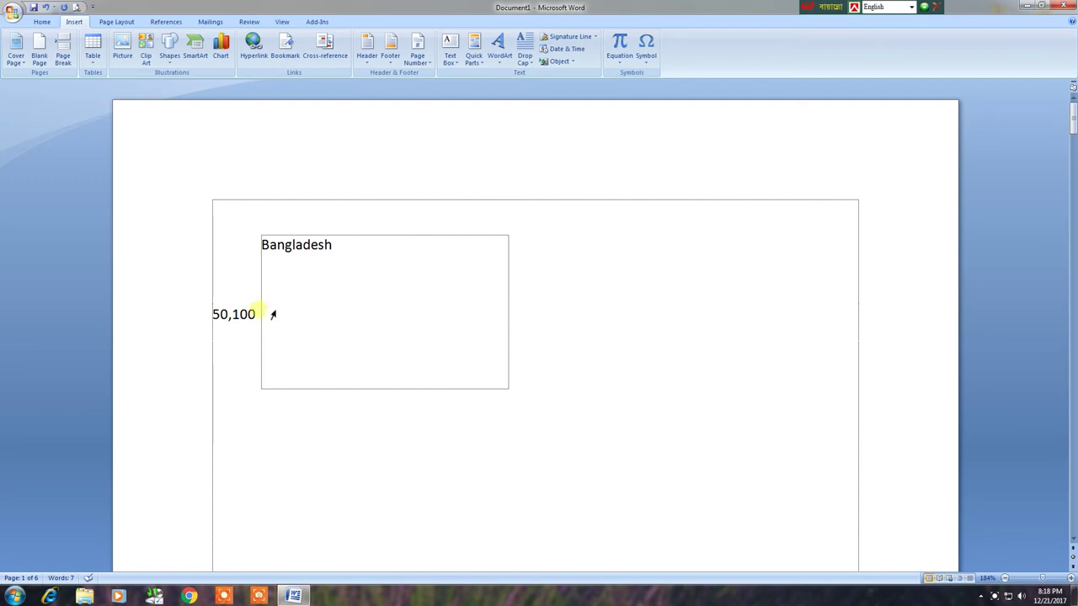
key("shift+Left")
key("shift+Left")
key("shift+Left")
key("shift+Left")
key("shift+Left")
key("shift+Left")
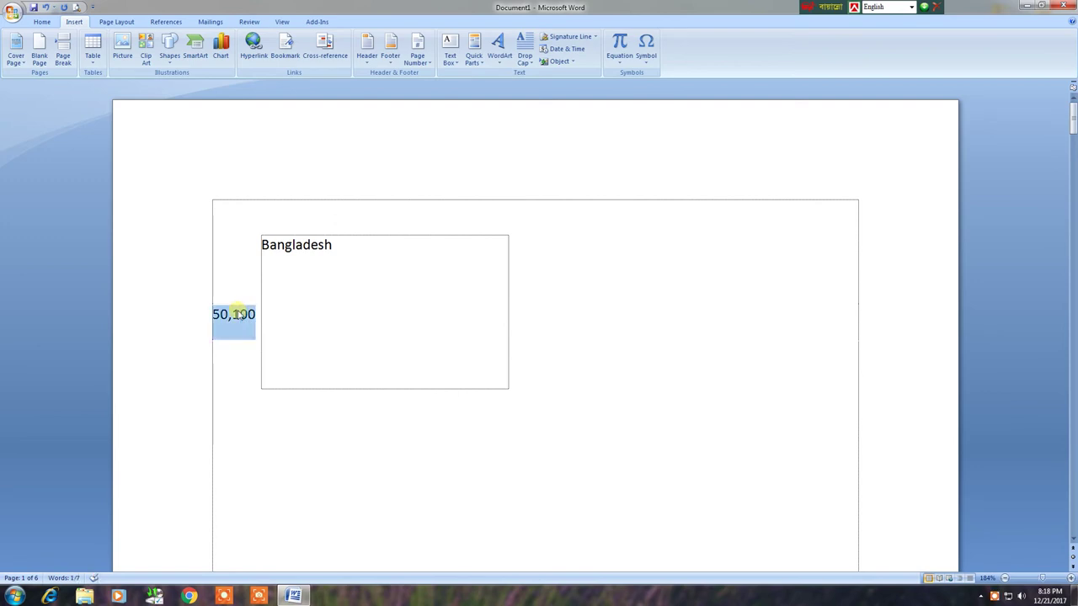
key("Delete")
Step: Open the Field dialog from Quick Parts and select the Eq field
left_click(474, 52)
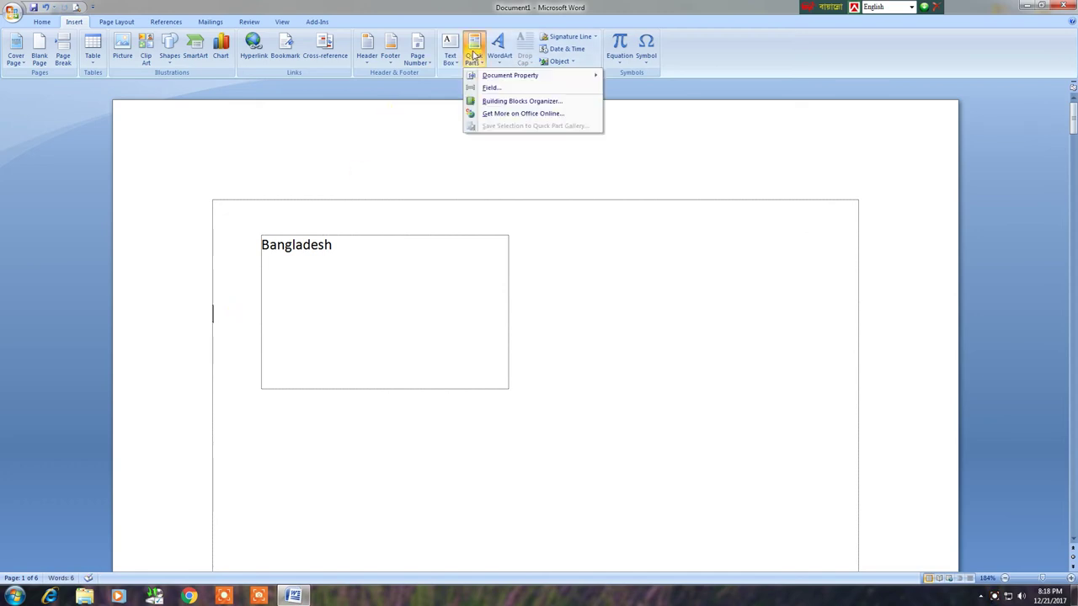
left_click(491, 87)
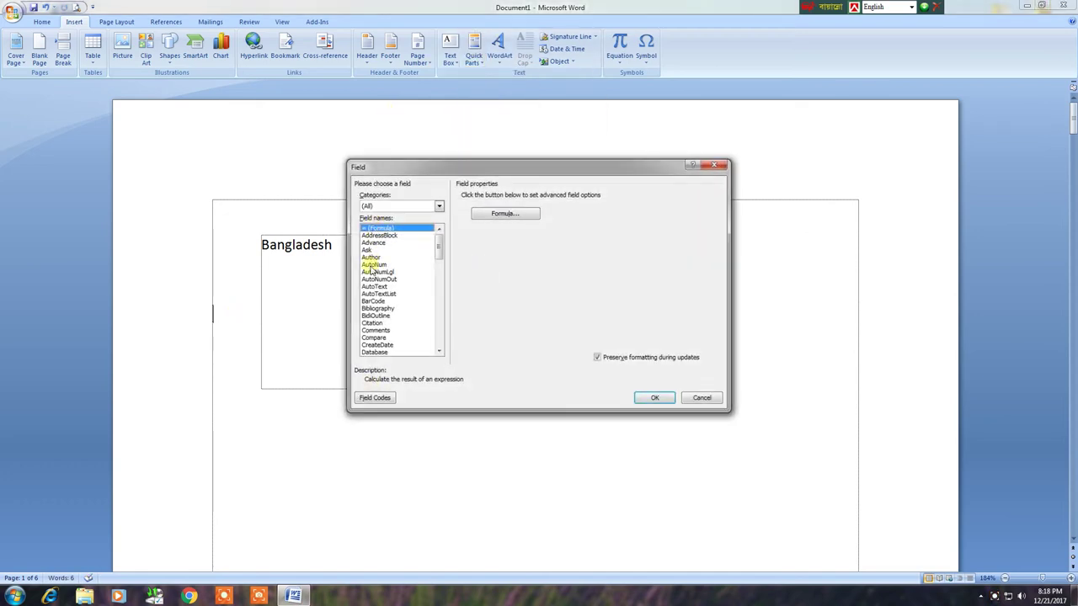
left_click(373, 265)
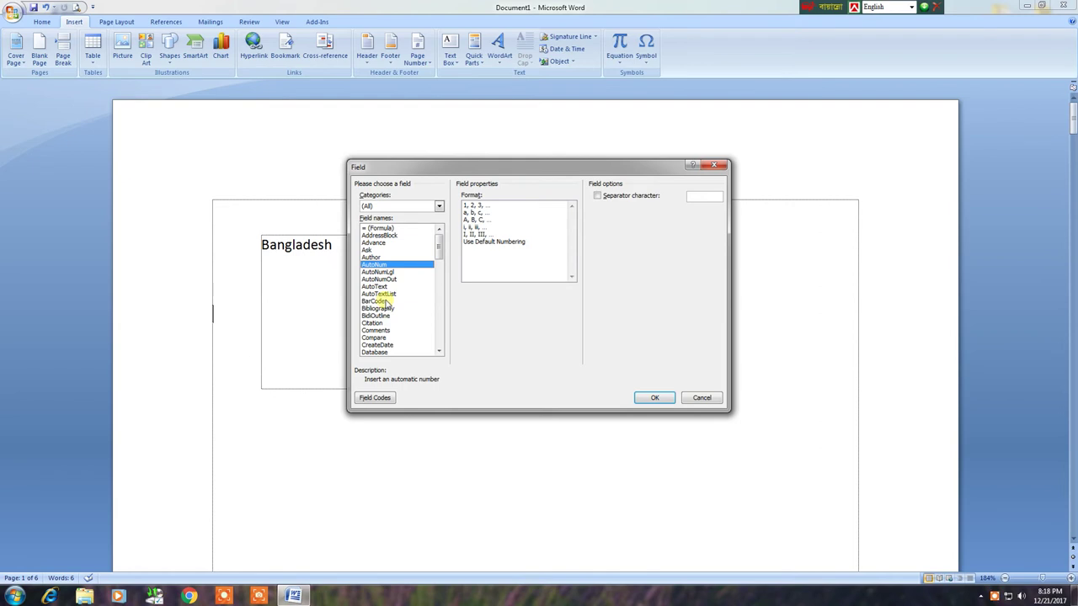
key("e")
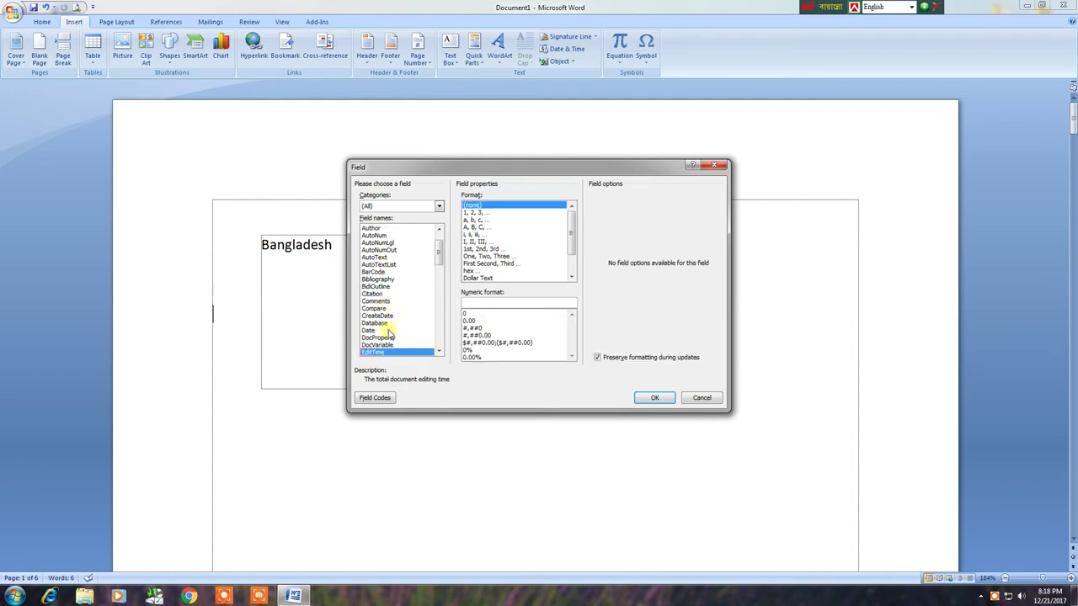
scroll(390, 329, "down", 2)
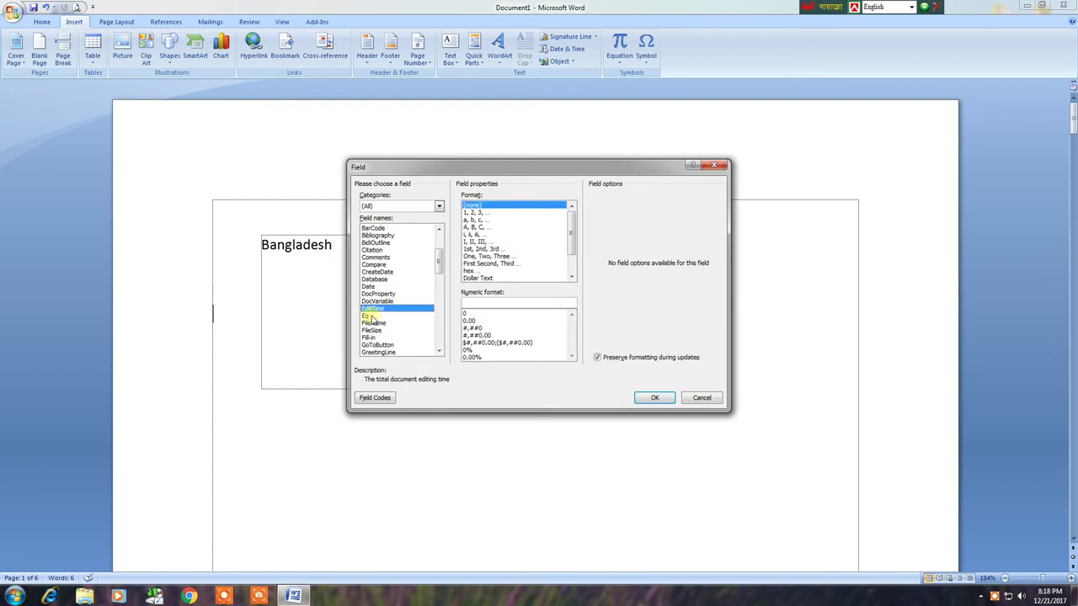
left_click(367, 316)
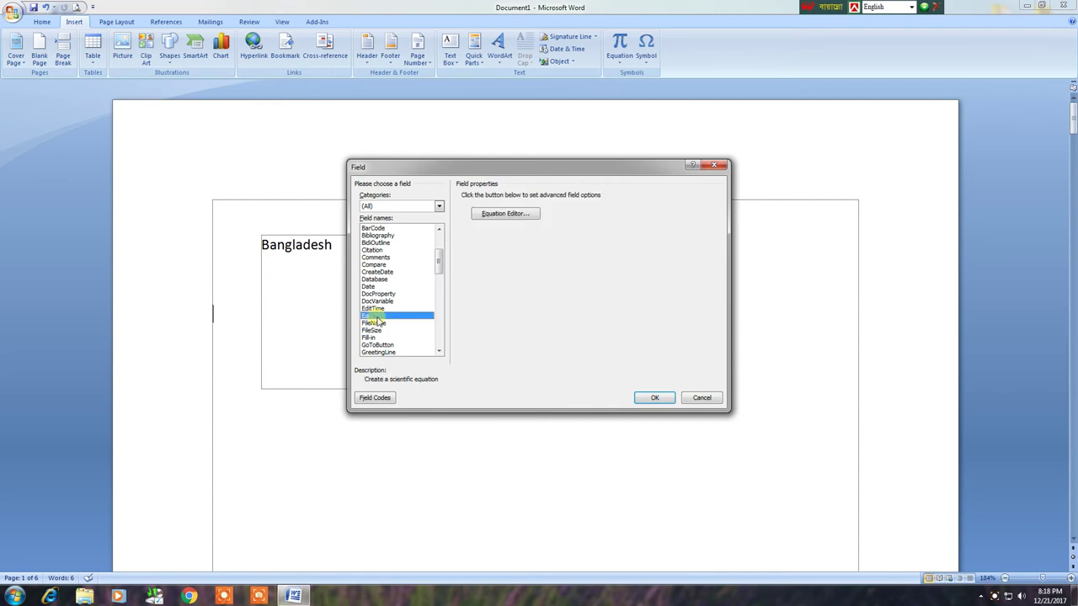
Step: Build the field code \F(50, 100) with the fraction switch and insert the equation
left_click(375, 398)
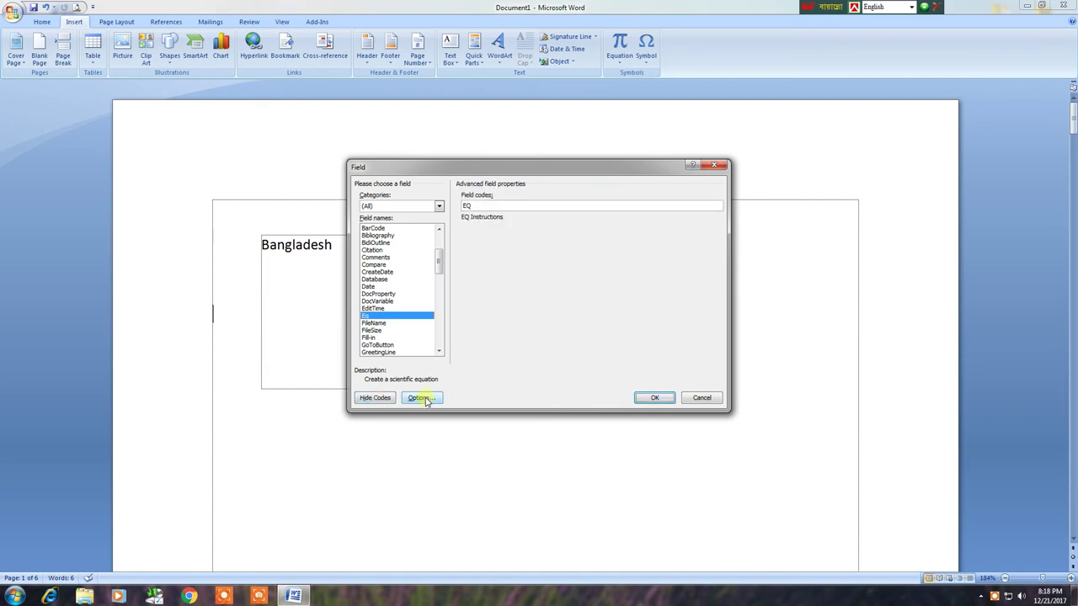
left_click(424, 398)
left_click(455, 256)
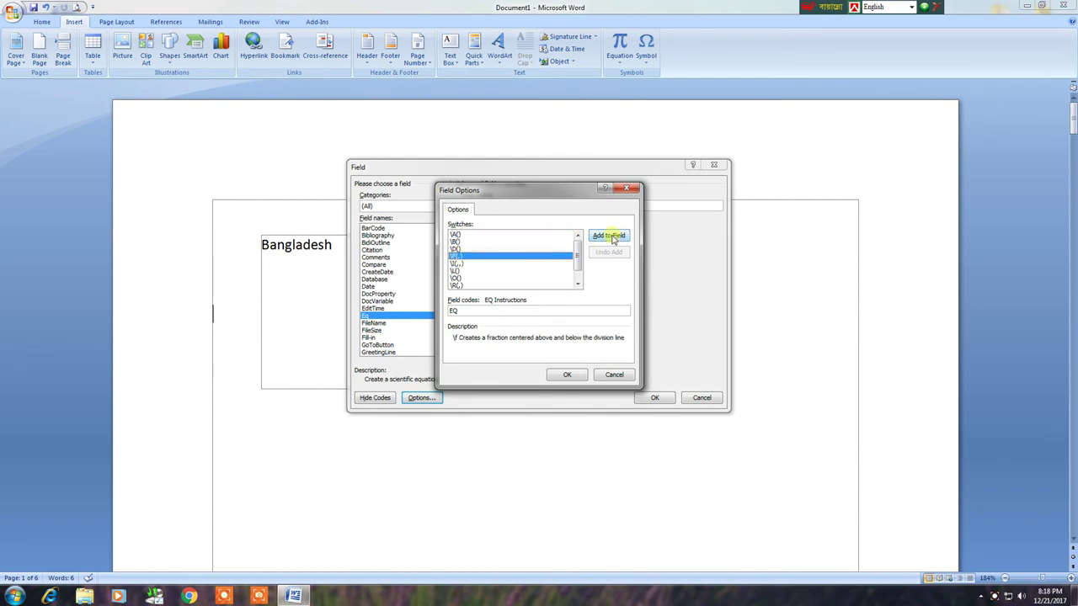
left_click(606, 237)
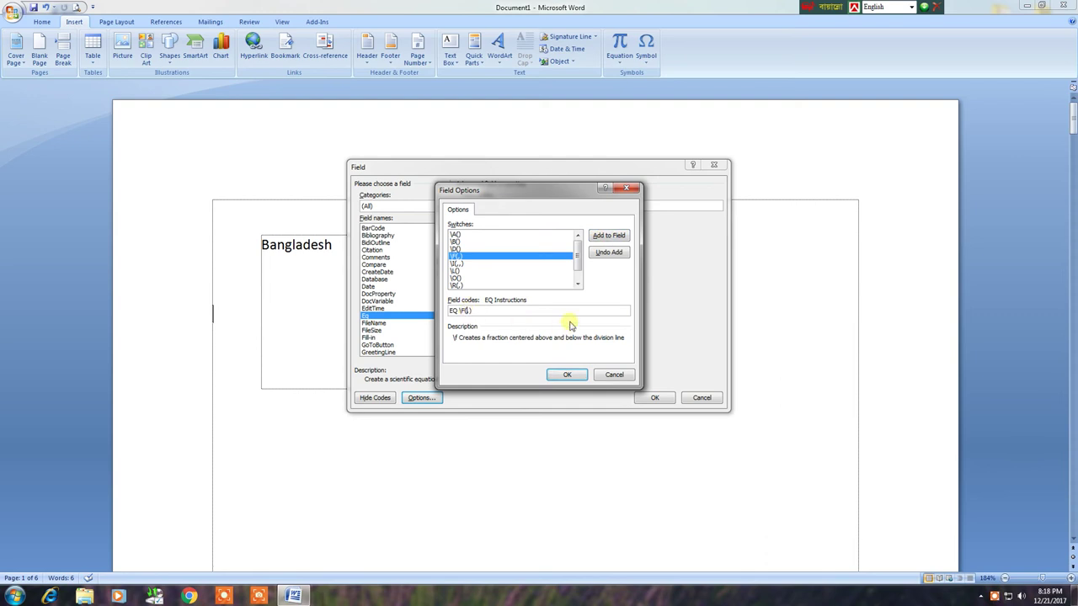
key("BackSpace")
type("50, 100")
left_click(566, 374)
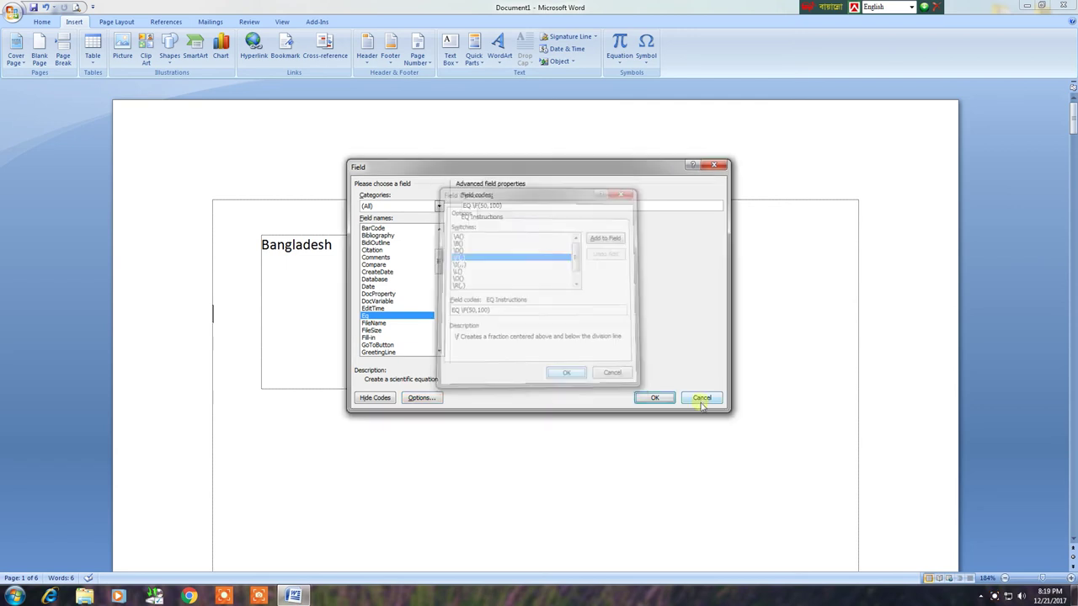
left_click(654, 397)
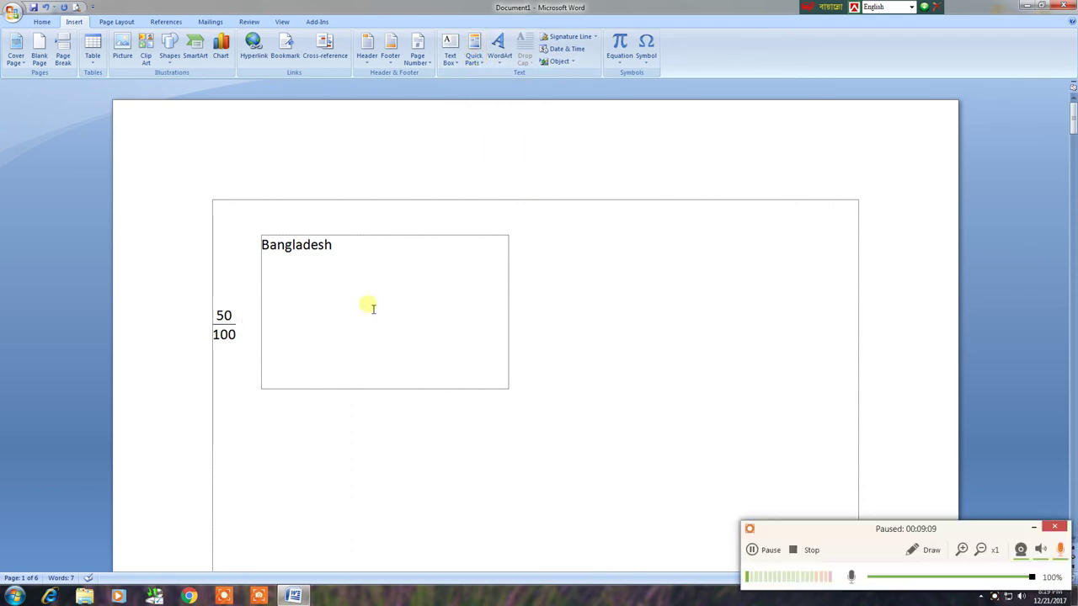
left_click(1032, 528)
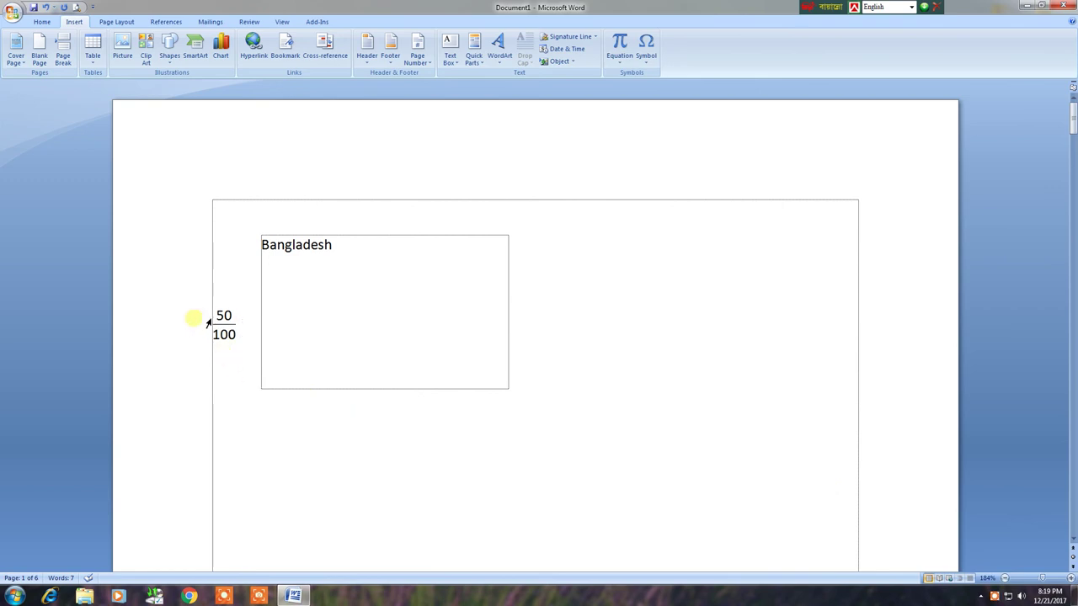